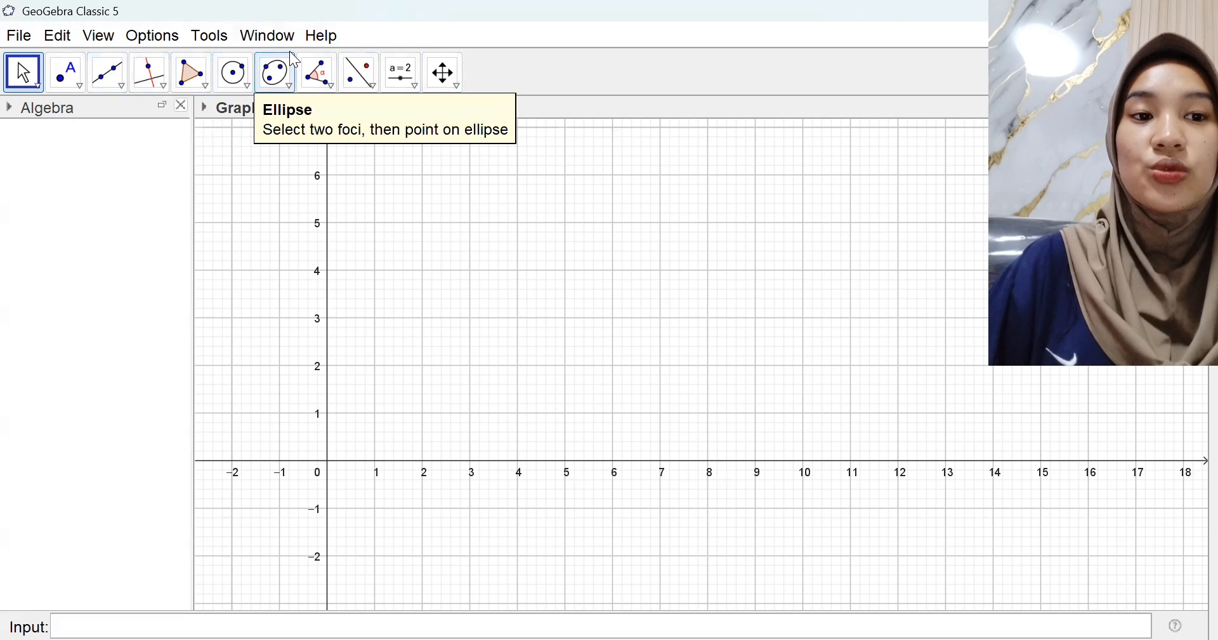
Place a point at (-2, 5) on the coordinate grid.
left_click(74, 612)
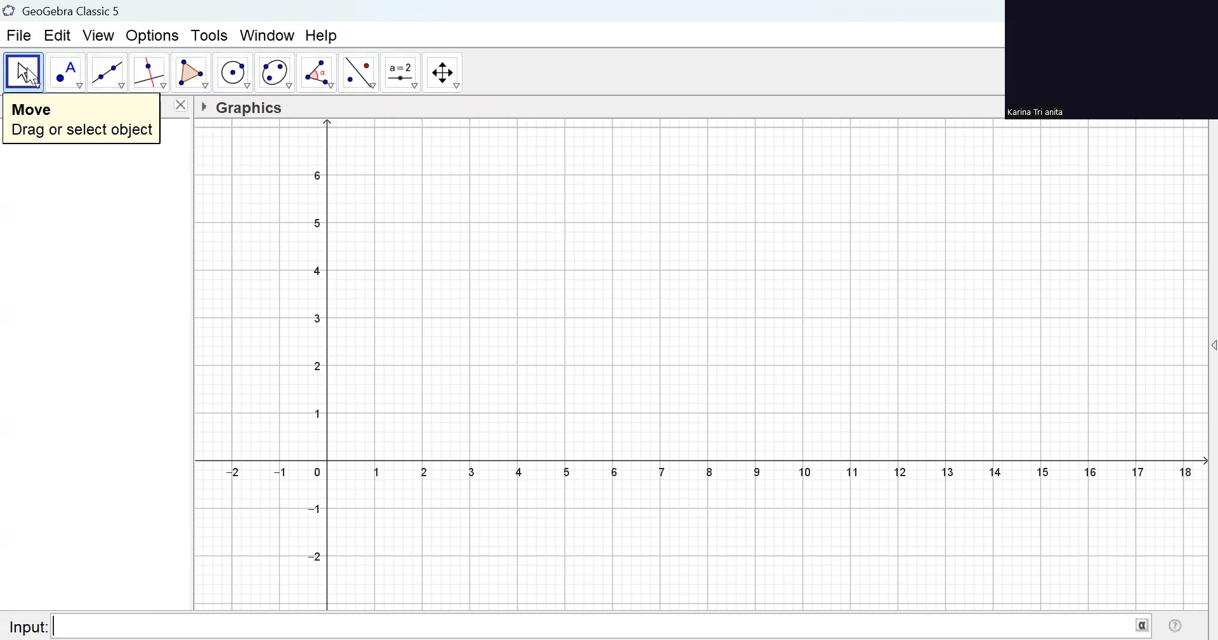
left_click(66, 74)
left_click(75, 87)
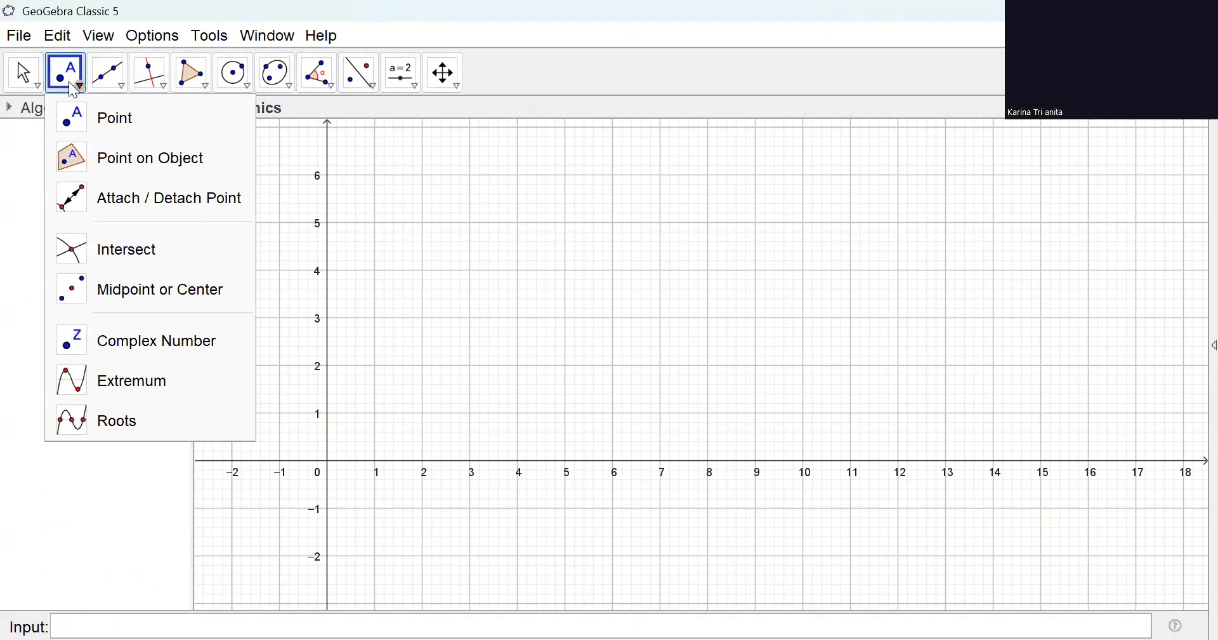
left_click(74, 117)
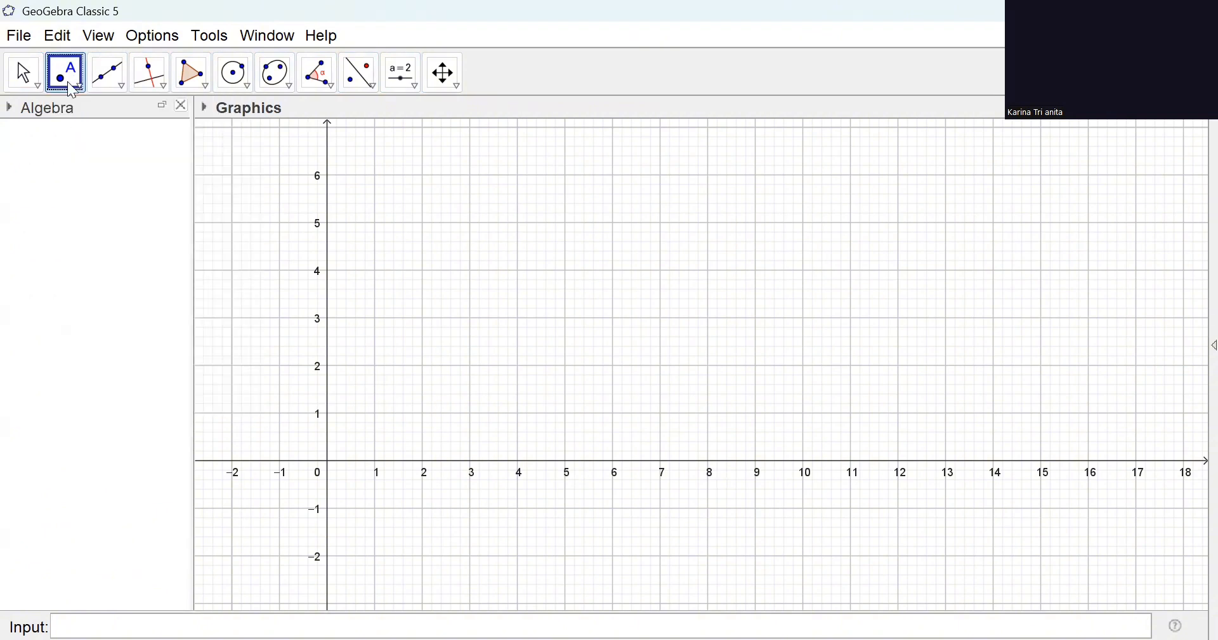
left_click(232, 224)
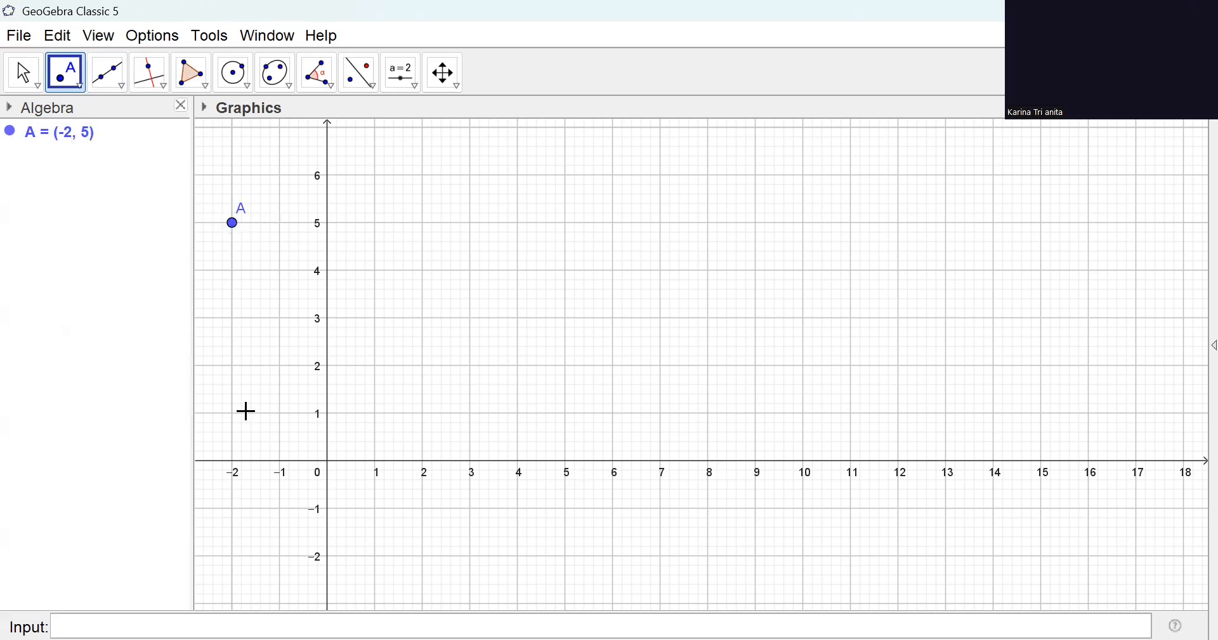
Draw a line through new points at (-3, 1) and (-1, 4).
left_click(107, 88)
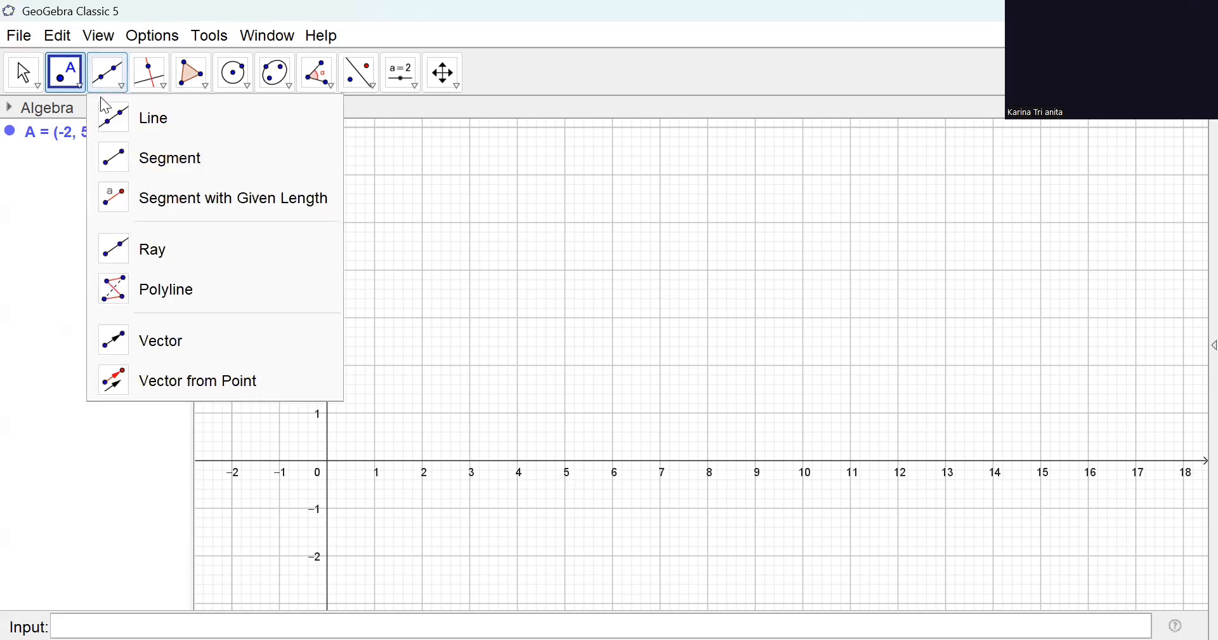
left_click(114, 120)
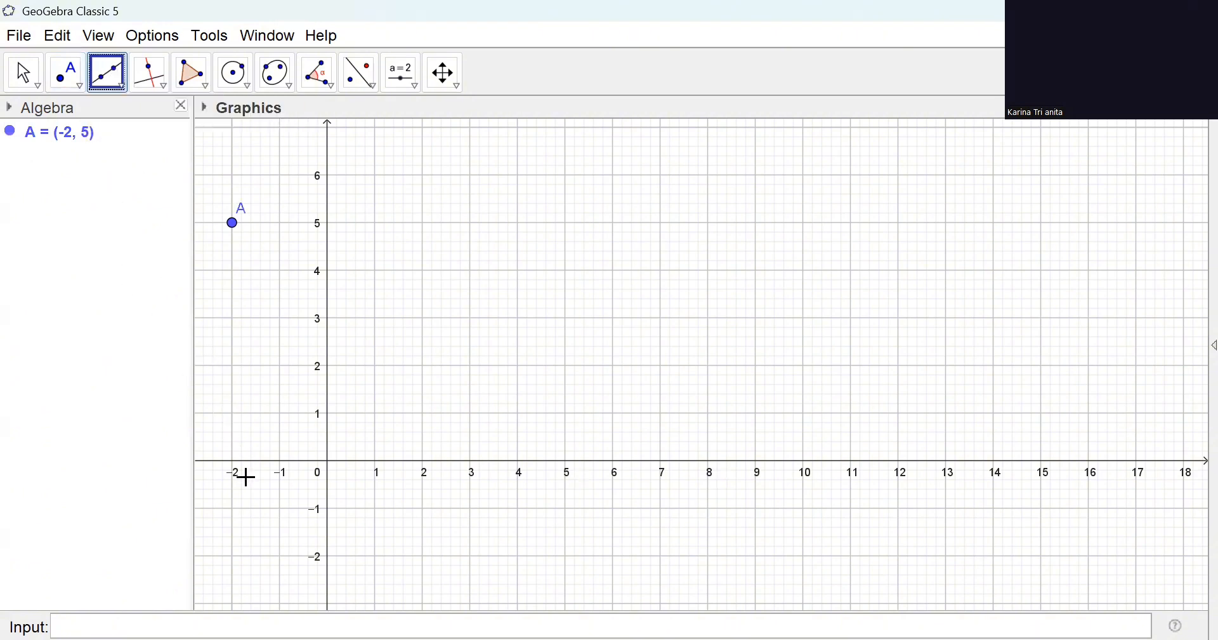
left_click(22, 72)
left_click_drag(204, 301, 318, 294)
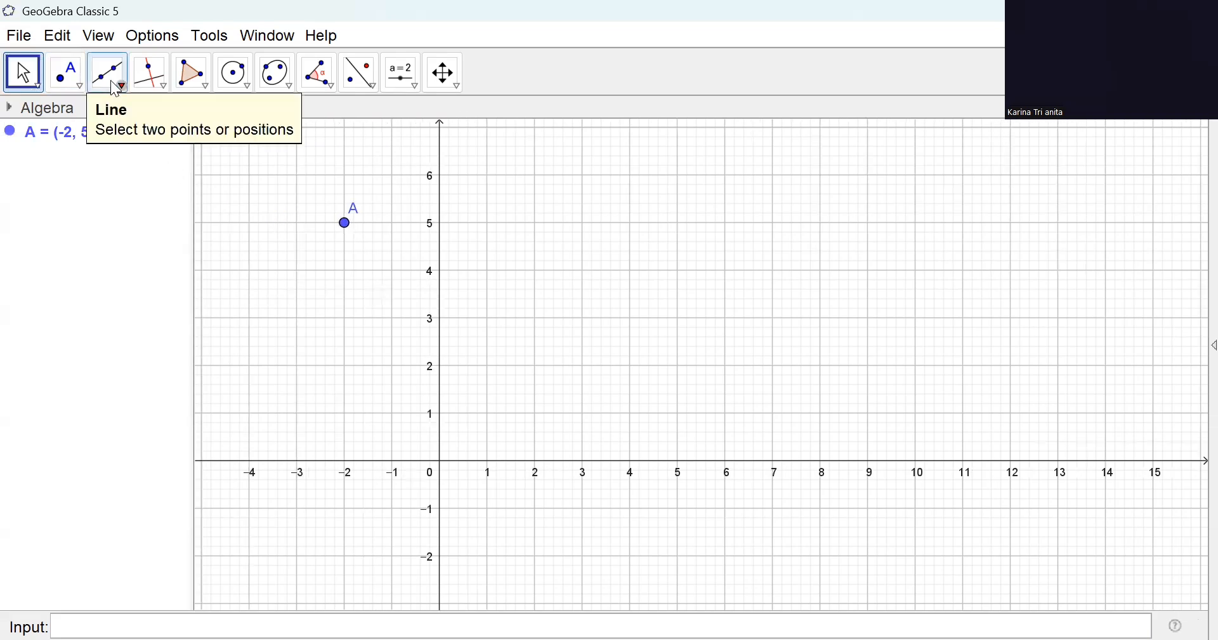
left_click(117, 86)
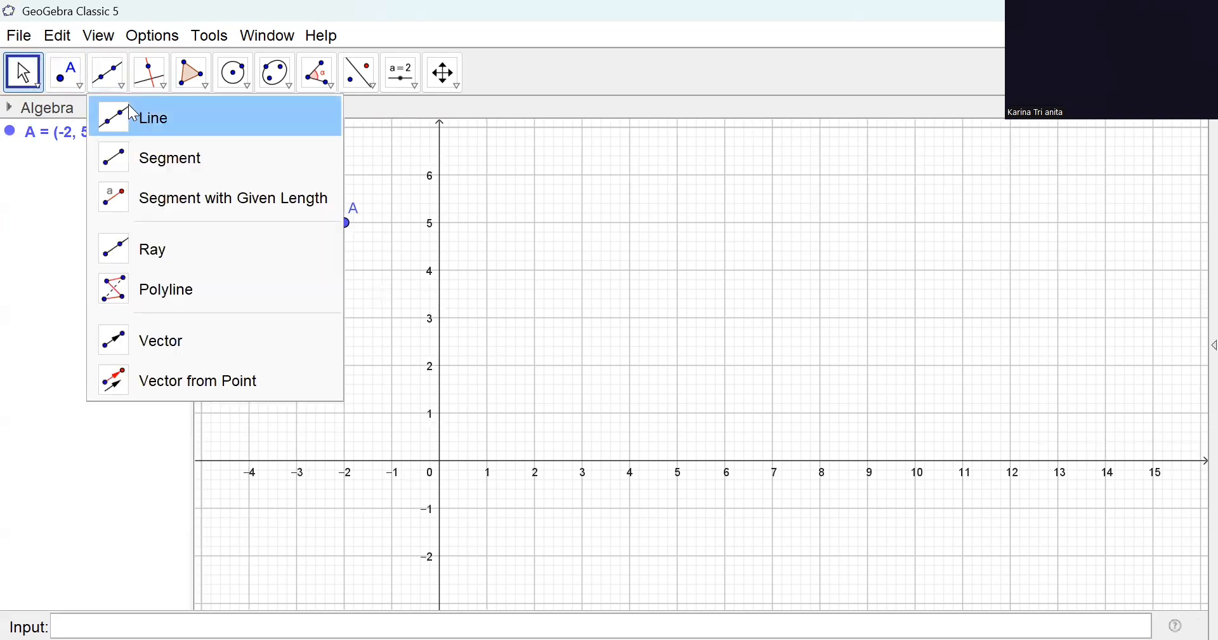
left_click(133, 113)
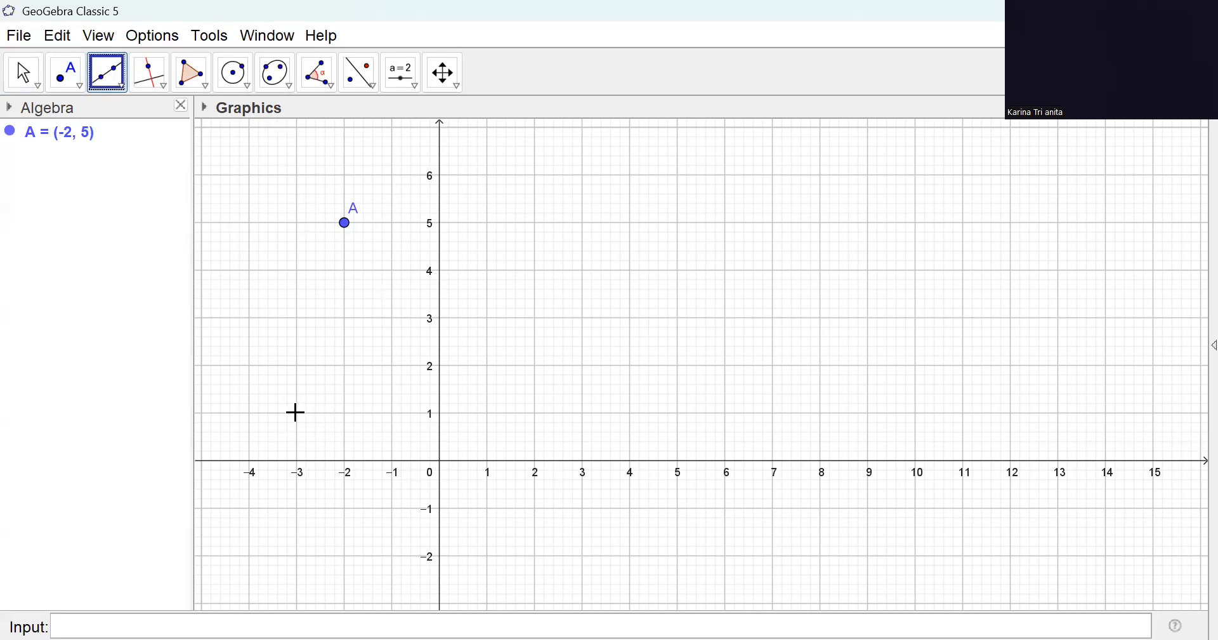
left_click(296, 413)
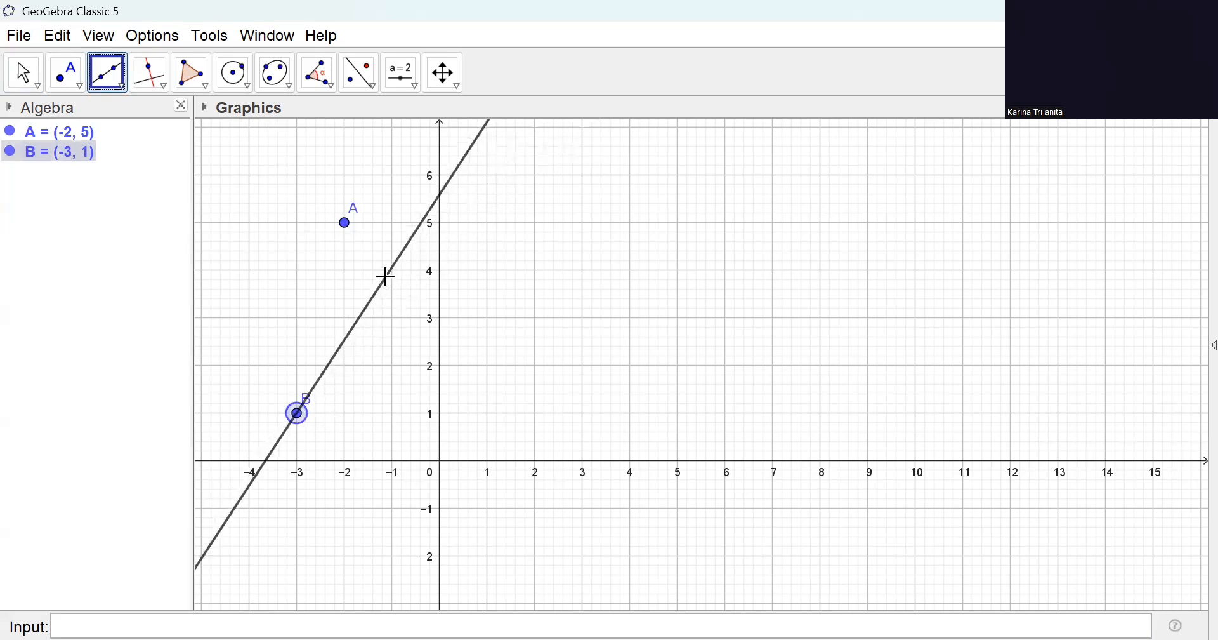
left_click(391, 269)
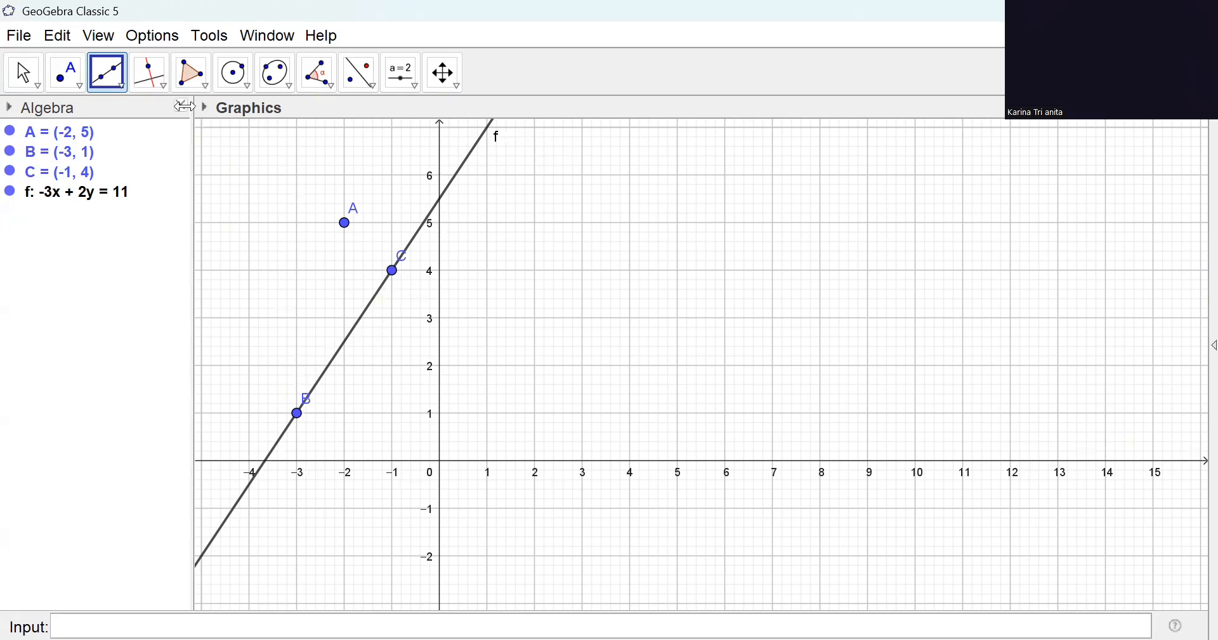
left_click(151, 85)
left_click(153, 84)
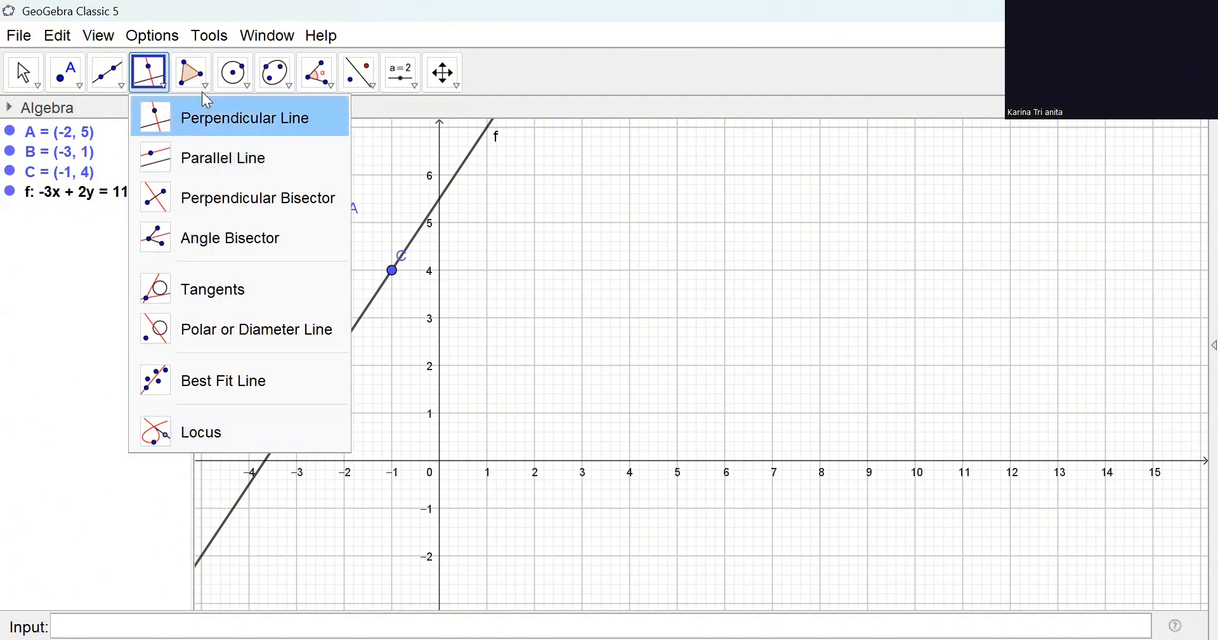
mouse_move(130, 76)
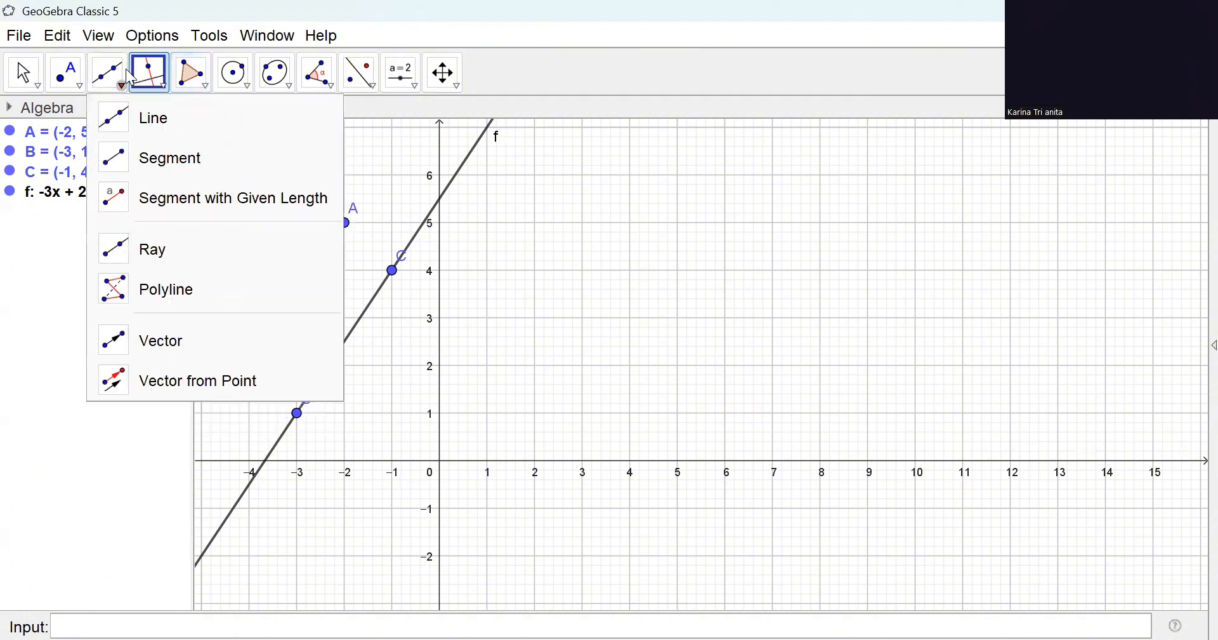
Construct a regular polygon with six vertices, using (2, 1) and (2, 3) as the ends of its first side.
left_click(192, 74)
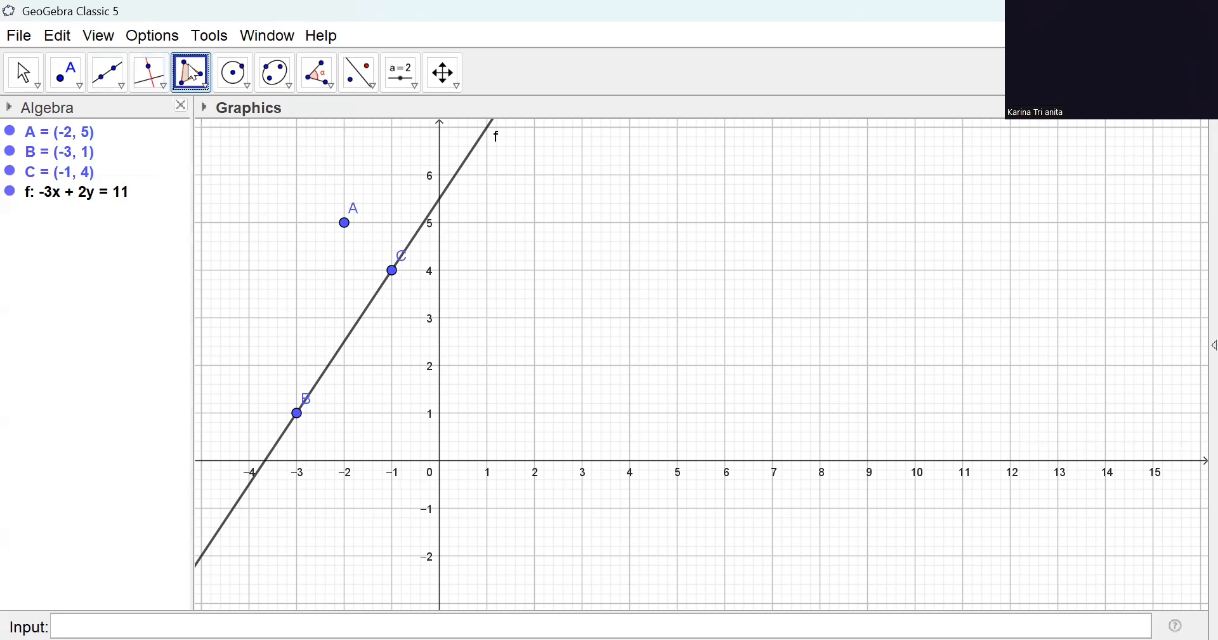
mouse_move(192, 74)
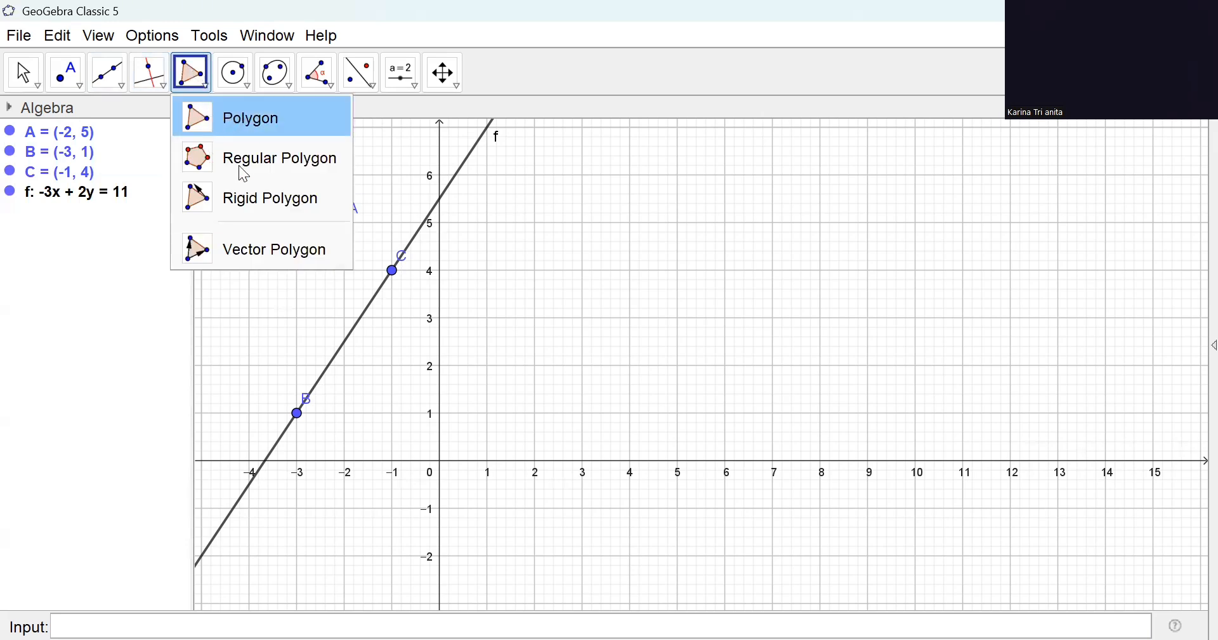
left_click(257, 159)
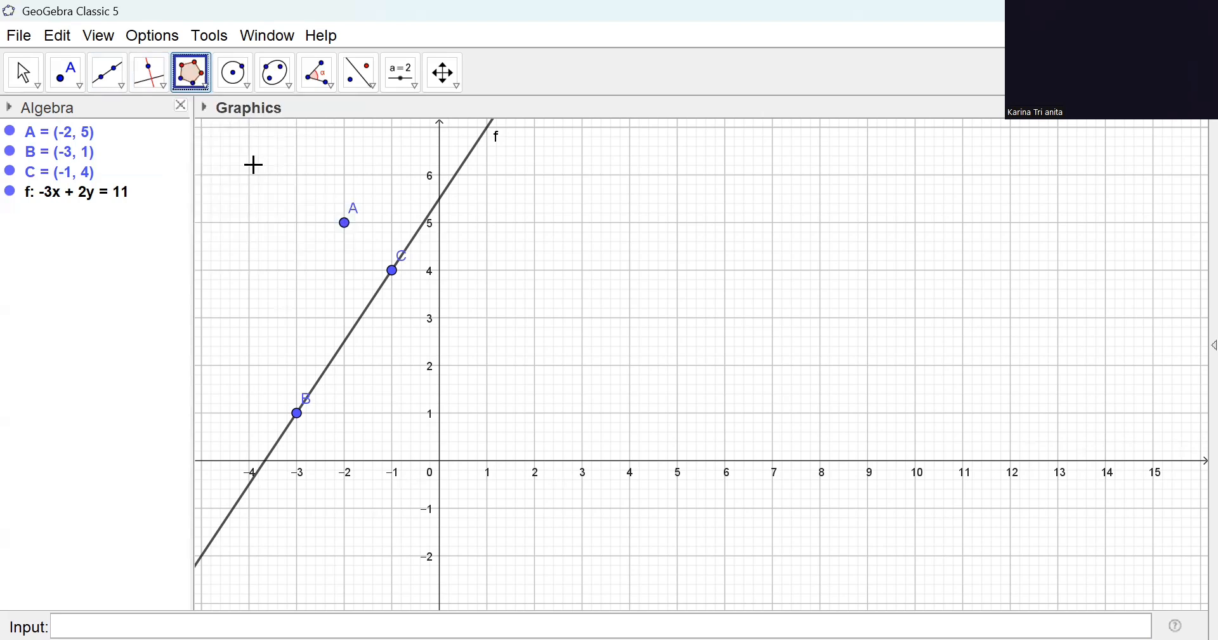
left_click(536, 414)
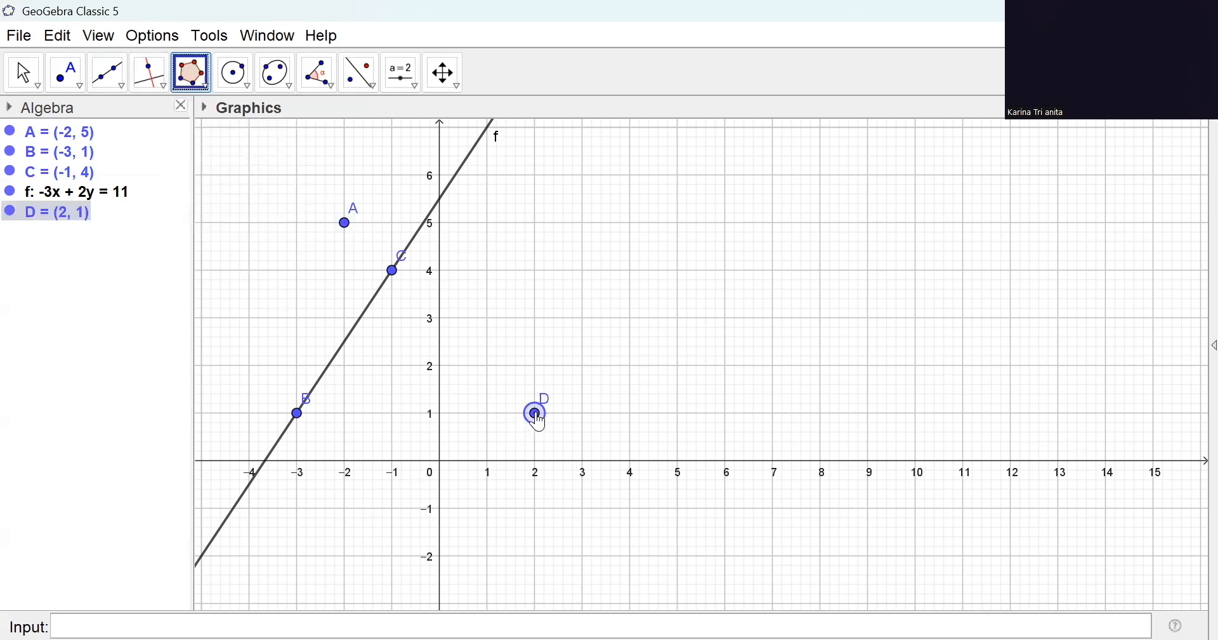
left_click(536, 317)
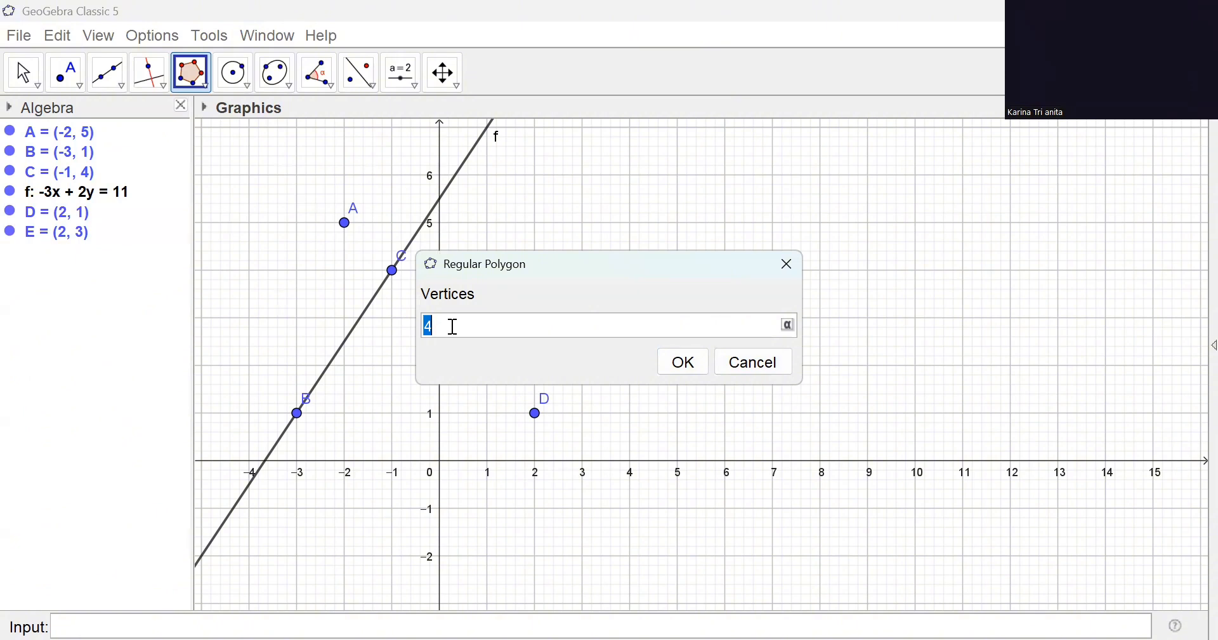
key("BackSpace")
left_click(685, 359)
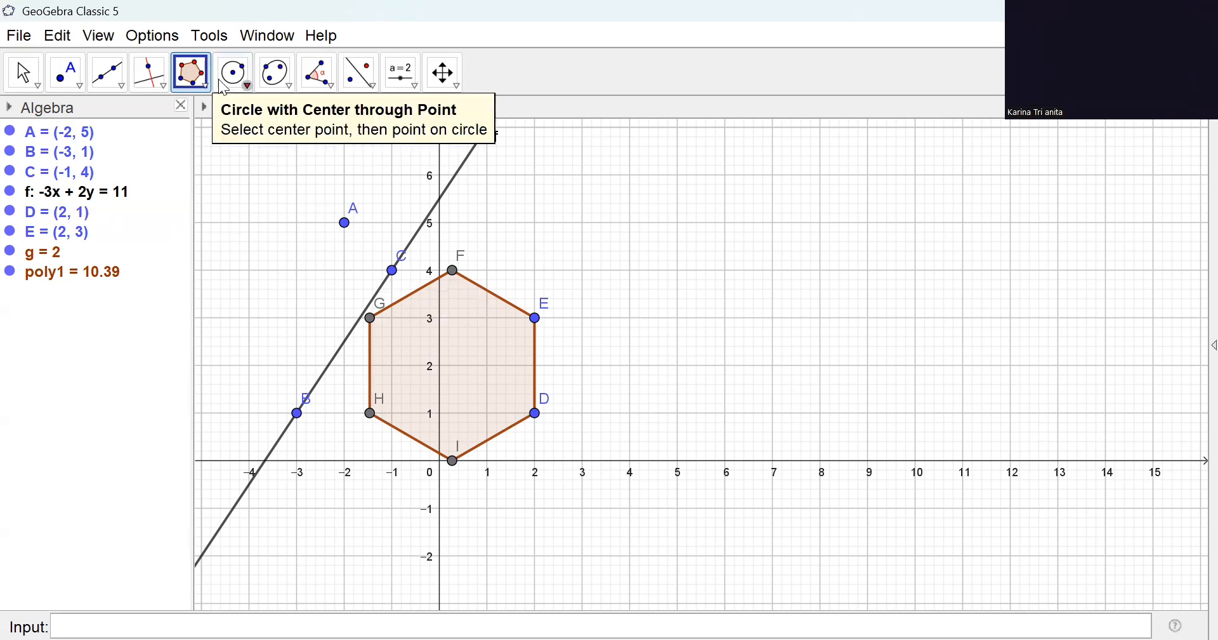
Draw a circle centred at (5, 5) that passes through a point at (5, 3).
left_click(240, 79)
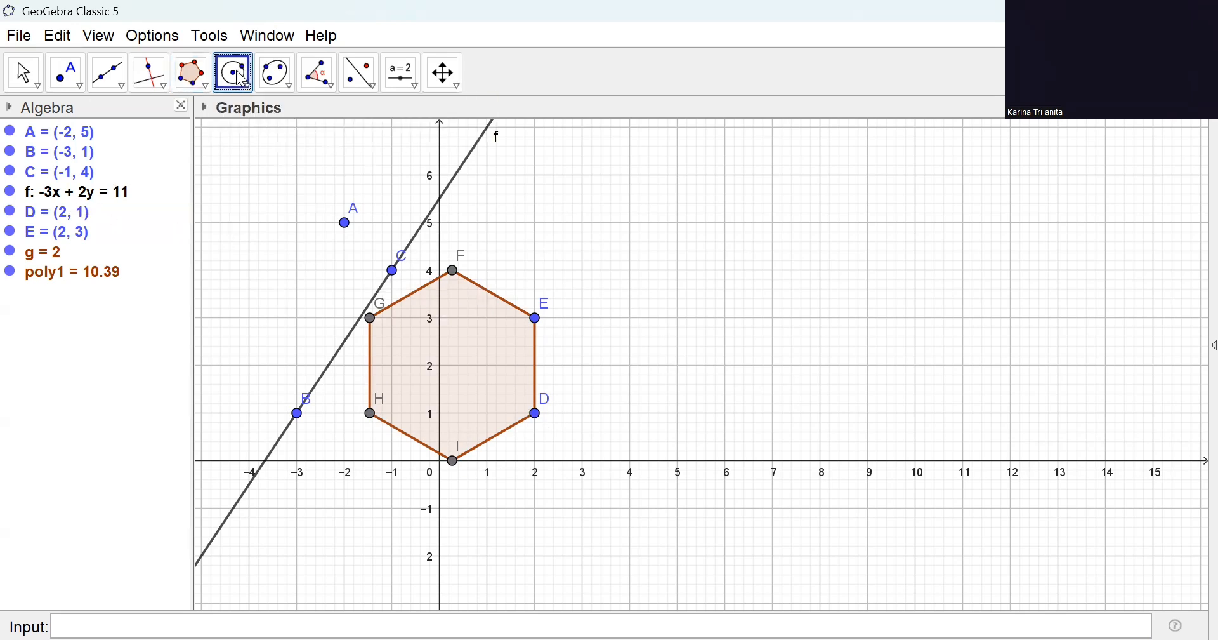
left_click(239, 78)
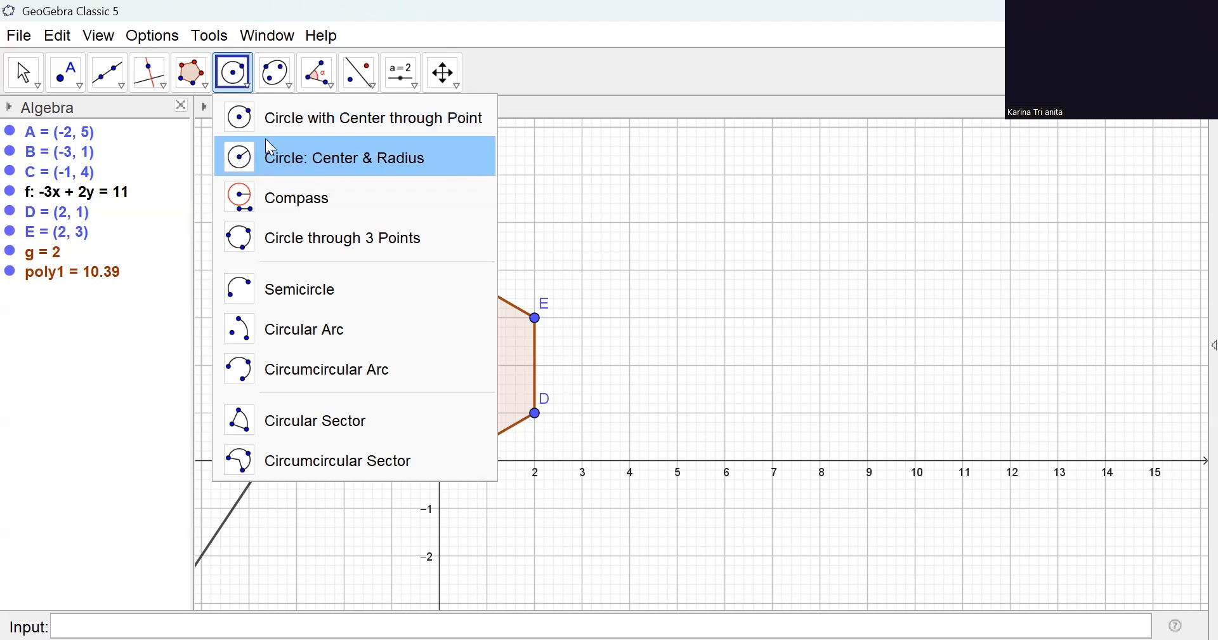
left_click(284, 129)
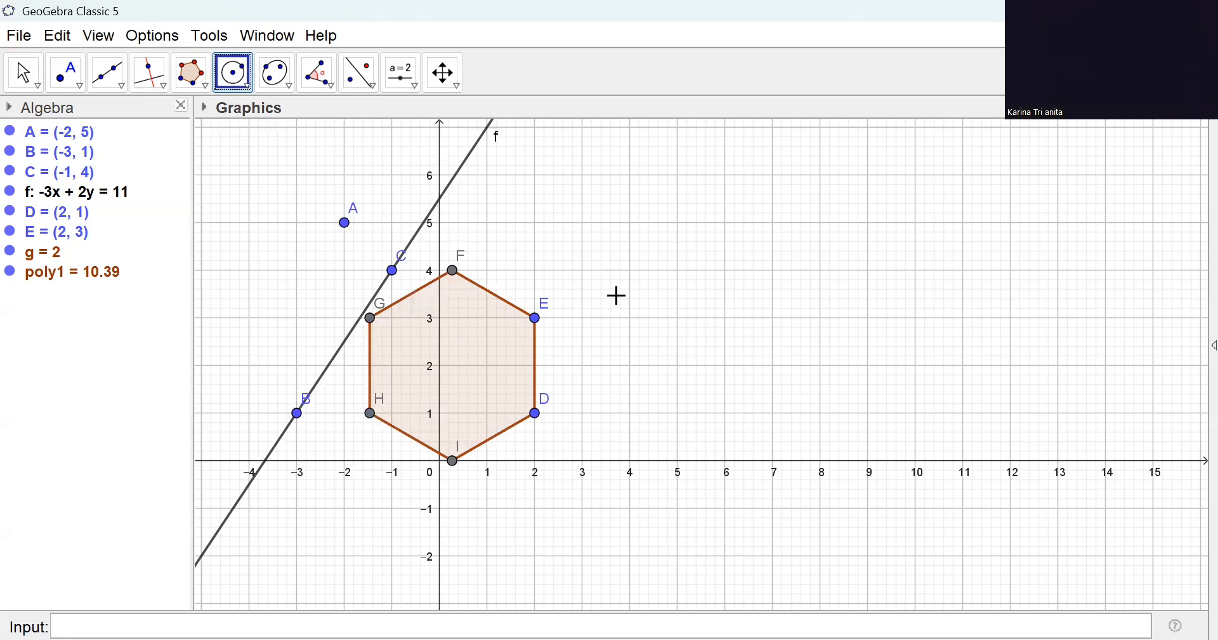
left_click(678, 222)
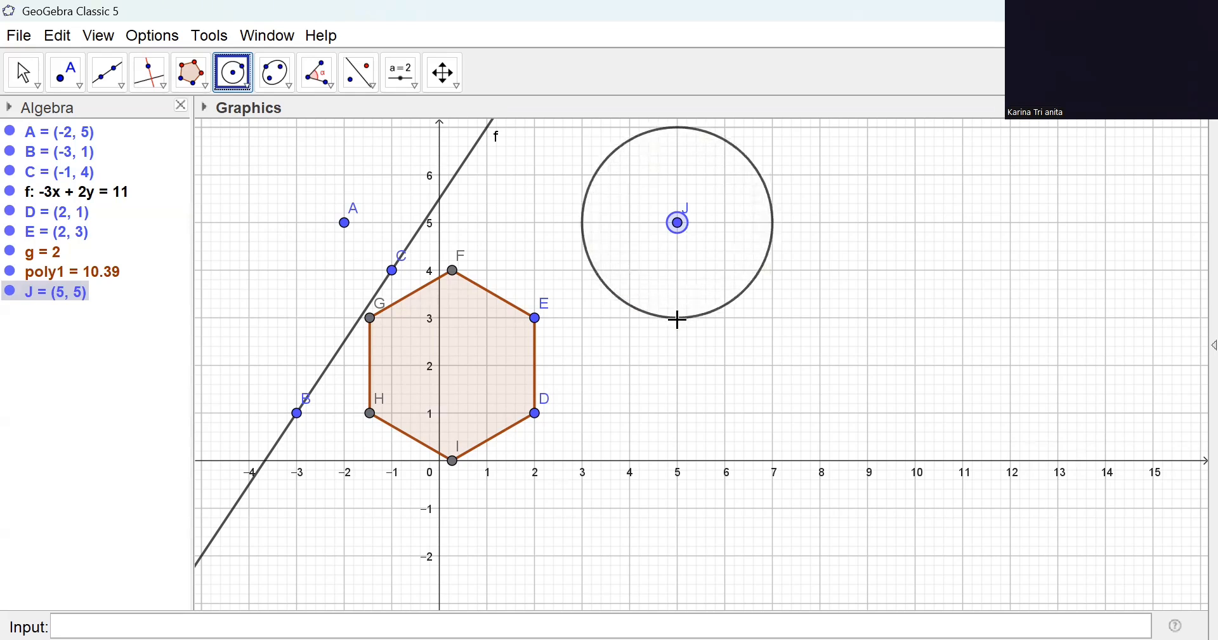
left_click(678, 318)
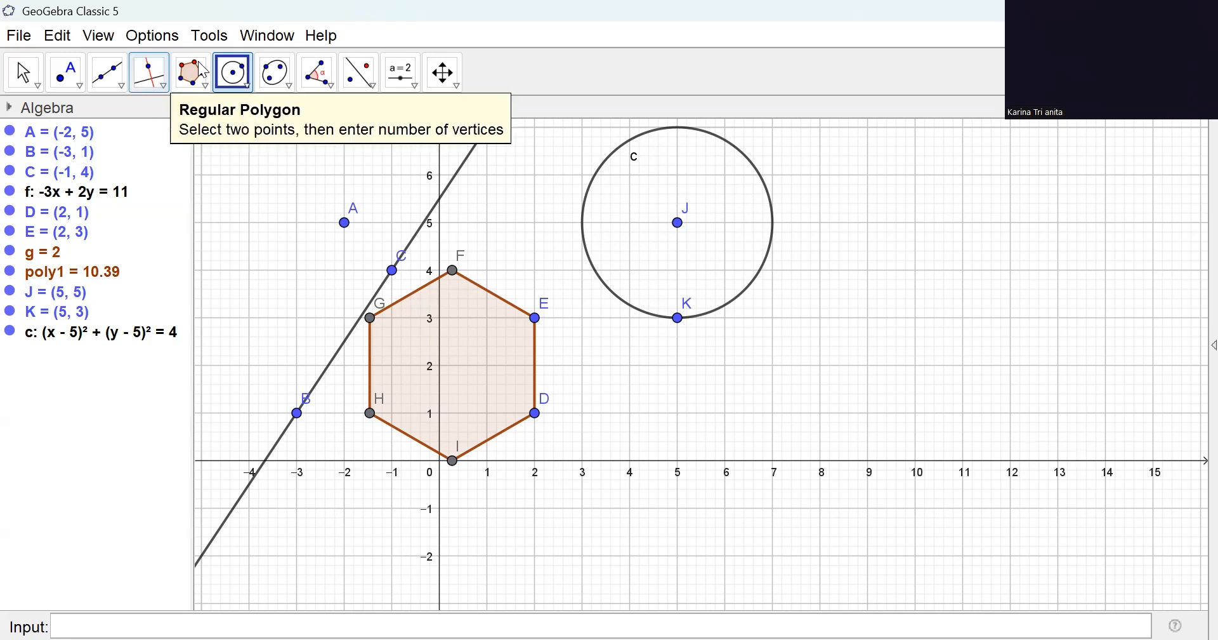
left_click(270, 81)
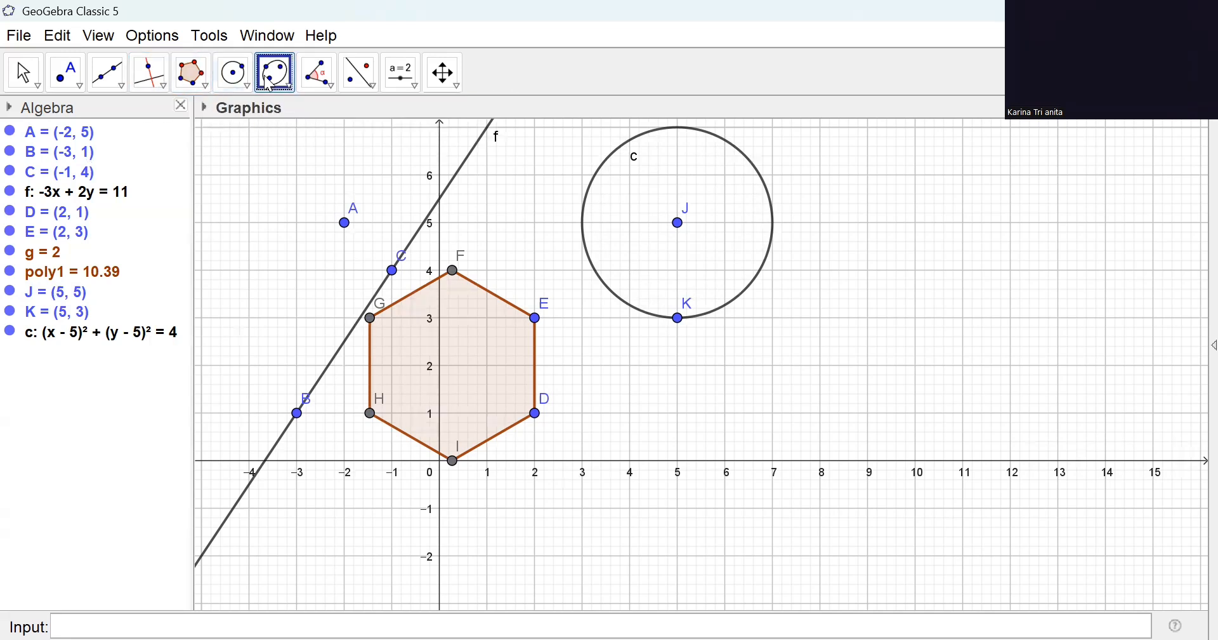
left_click(269, 82)
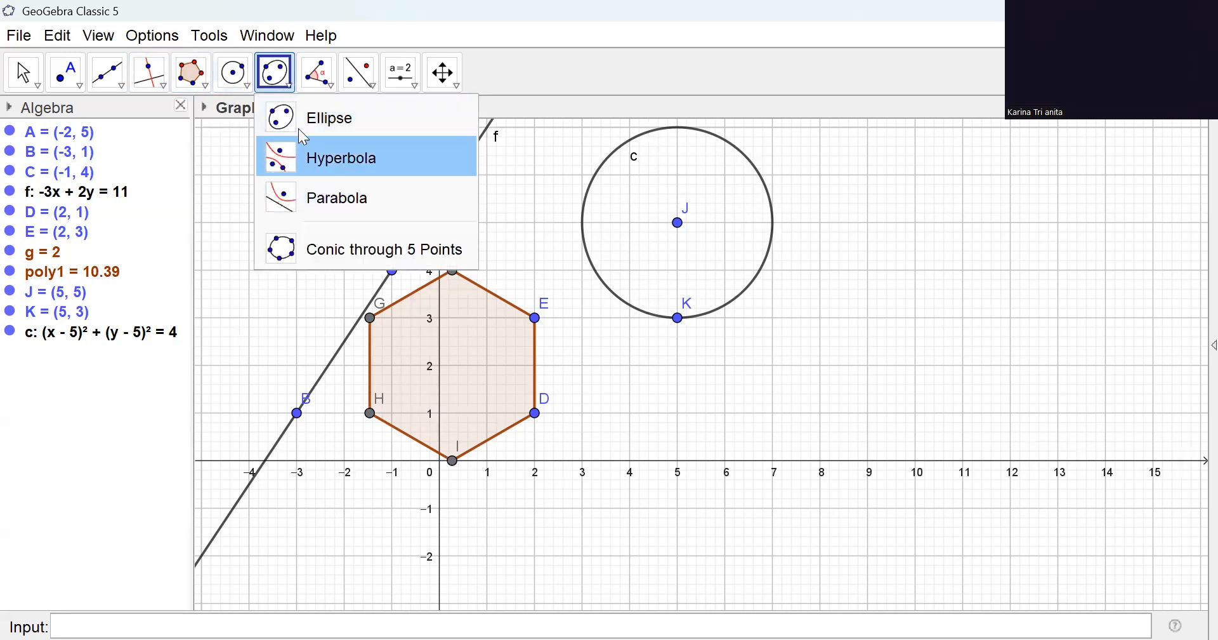
mouse_move(320, 80)
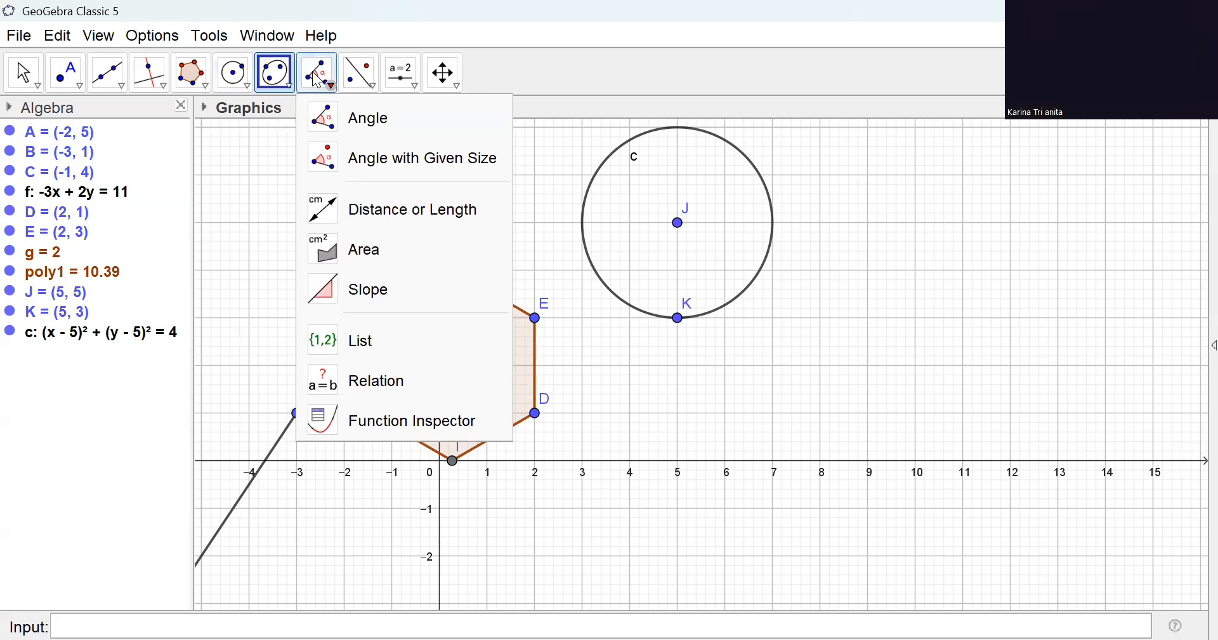
left_click(317, 78)
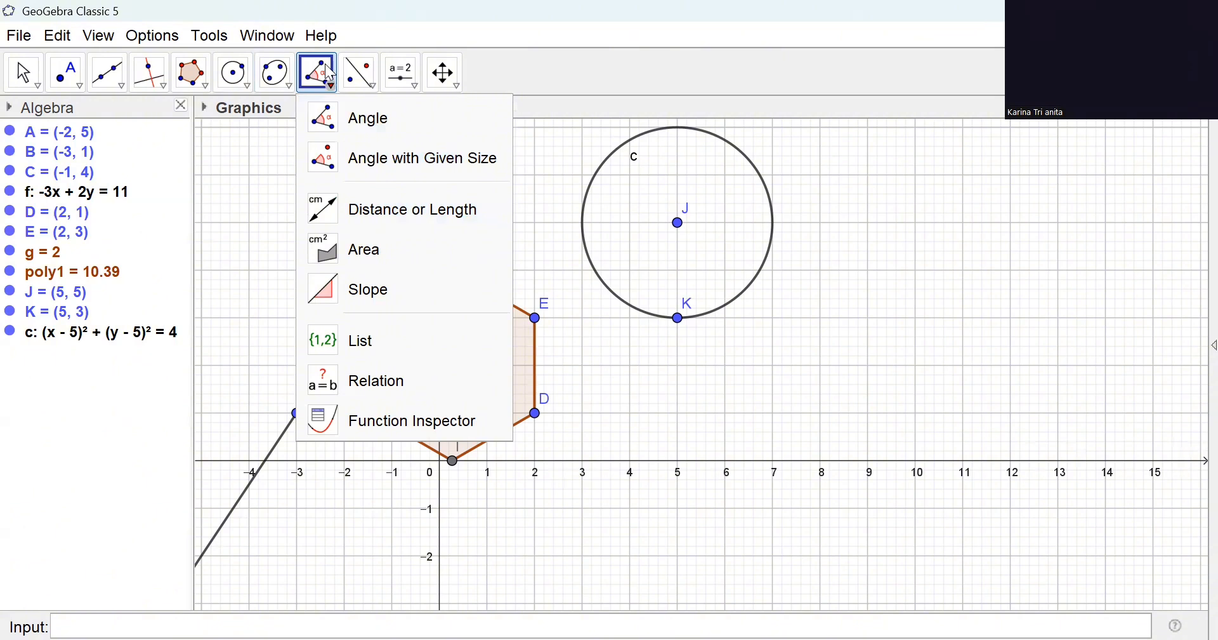
left_click(104, 63)
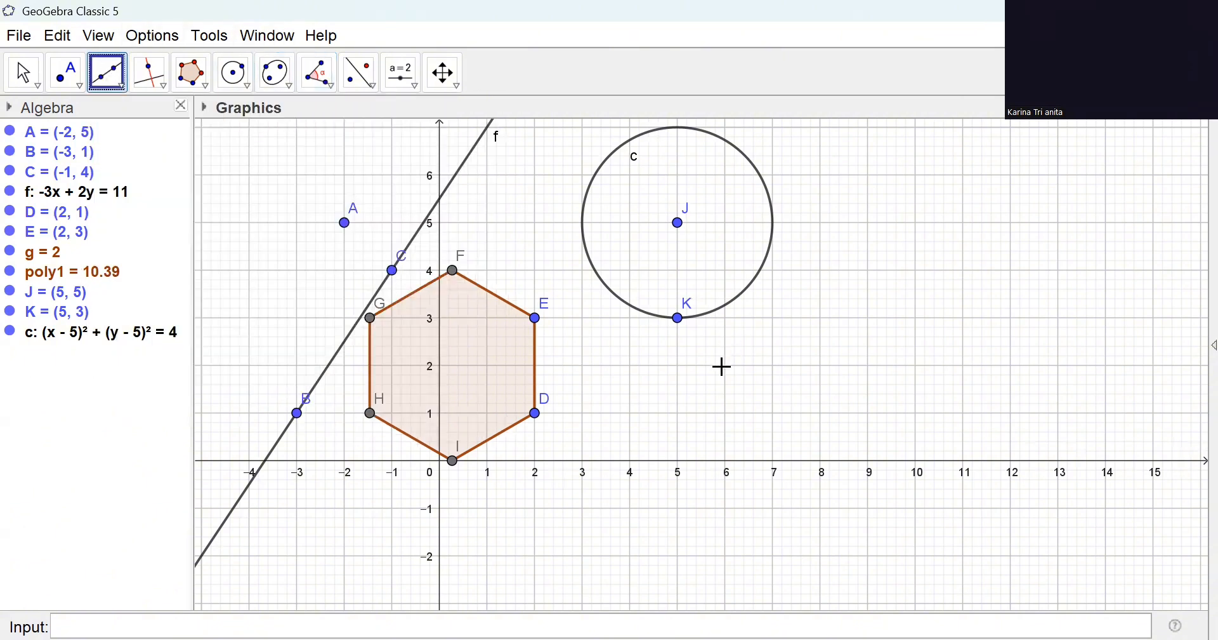
left_click(822, 269)
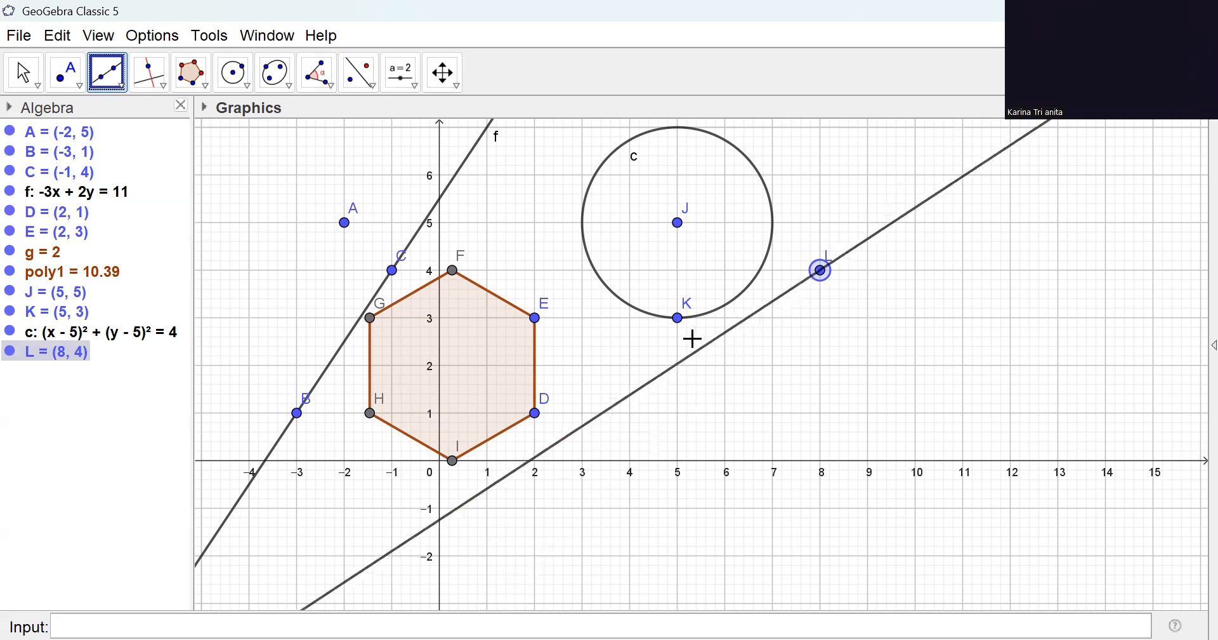
key("ctrl+z")
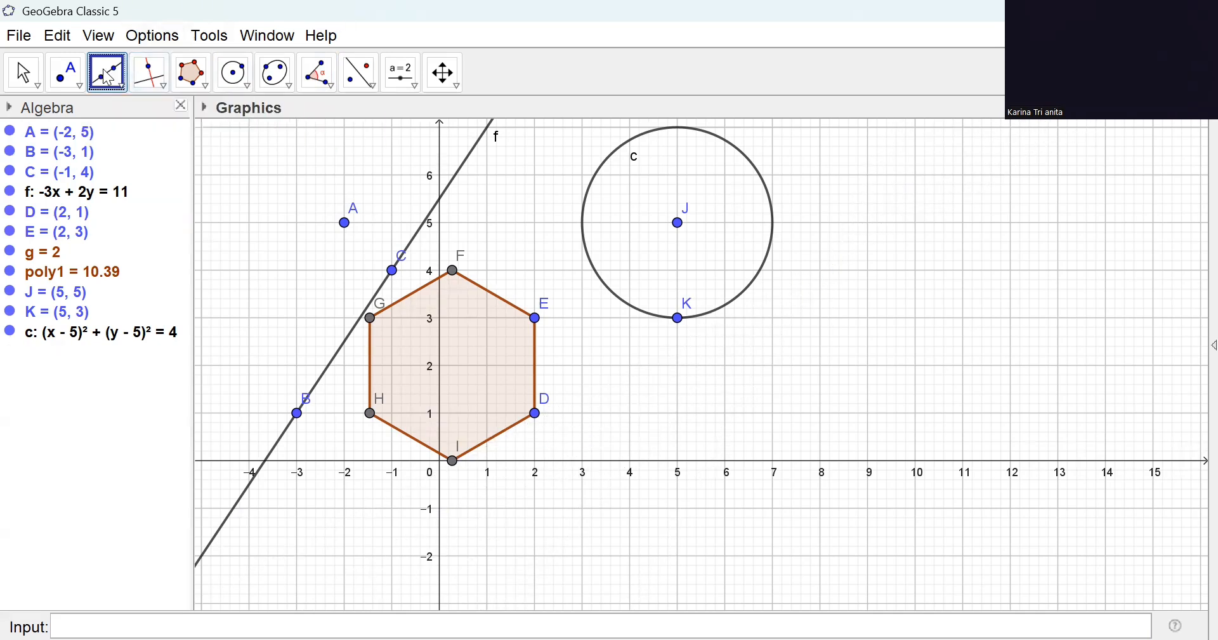
Draw a segment from (9, 3) to (7, 1).
left_click(116, 87)
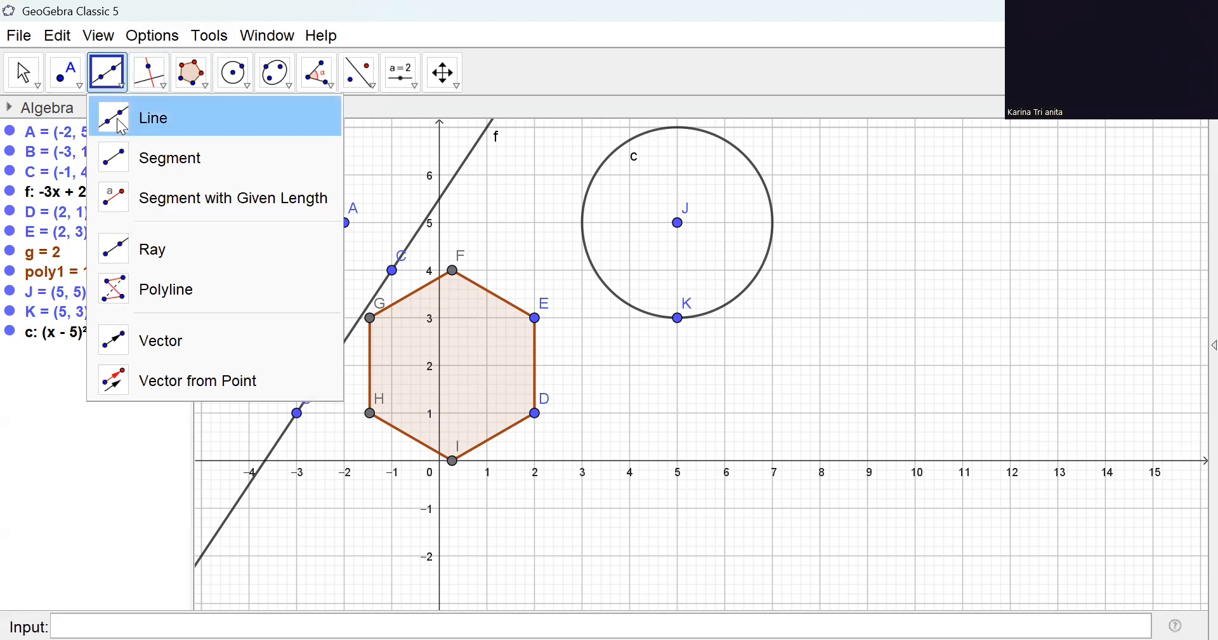
left_click(118, 152)
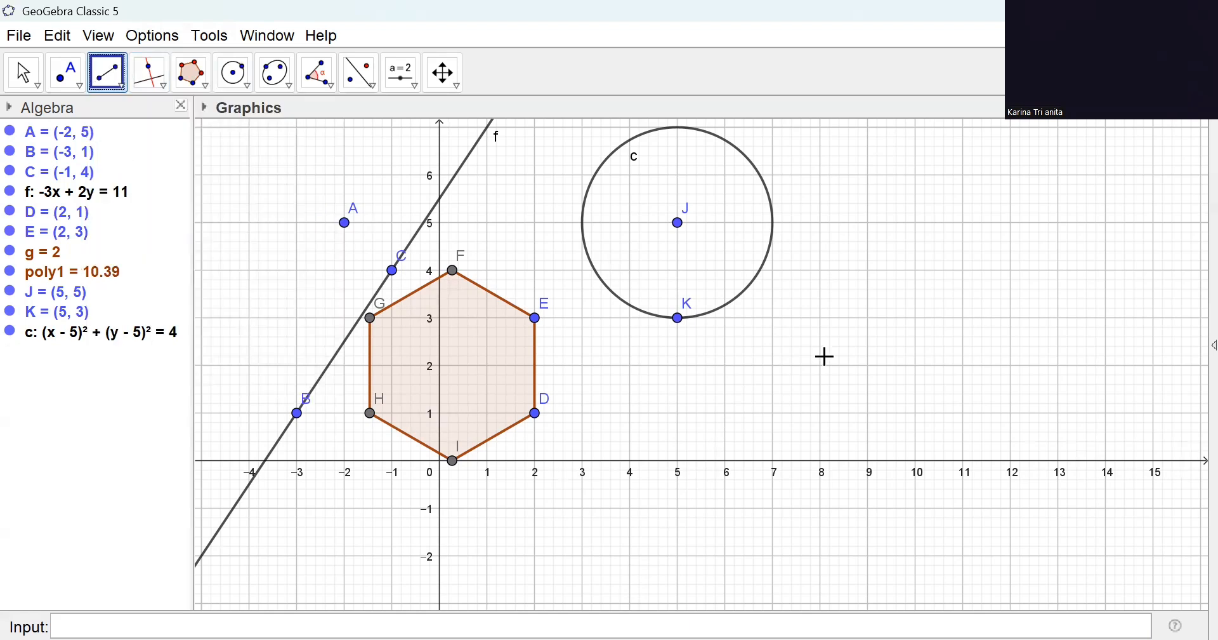
left_click(868, 317)
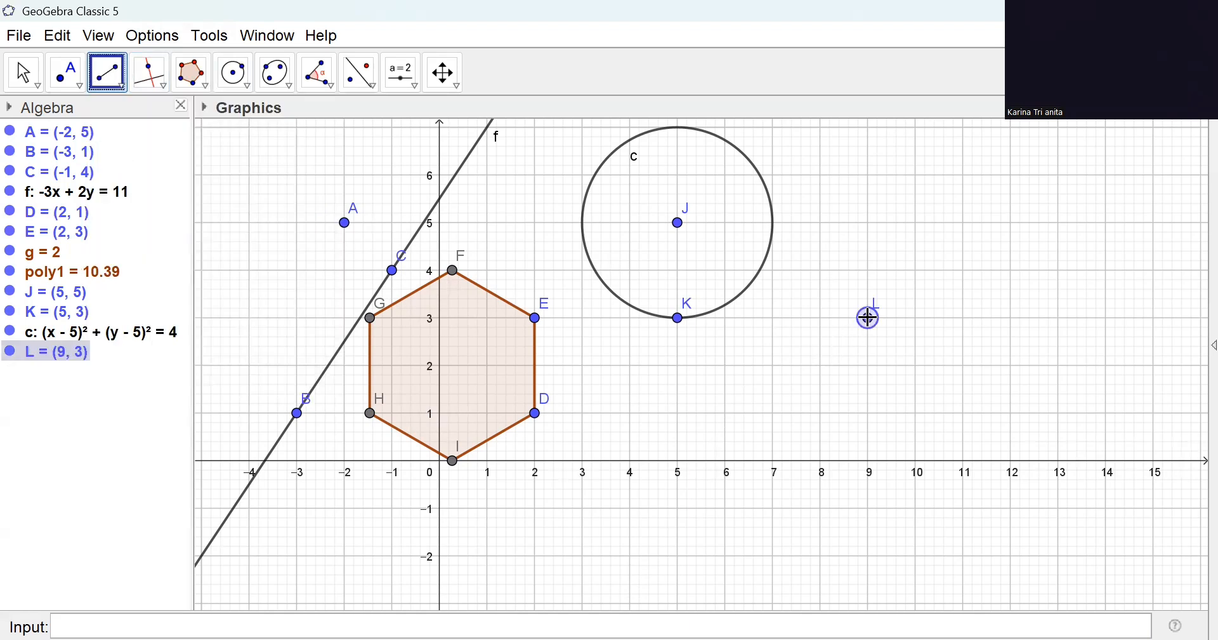
left_click(774, 414)
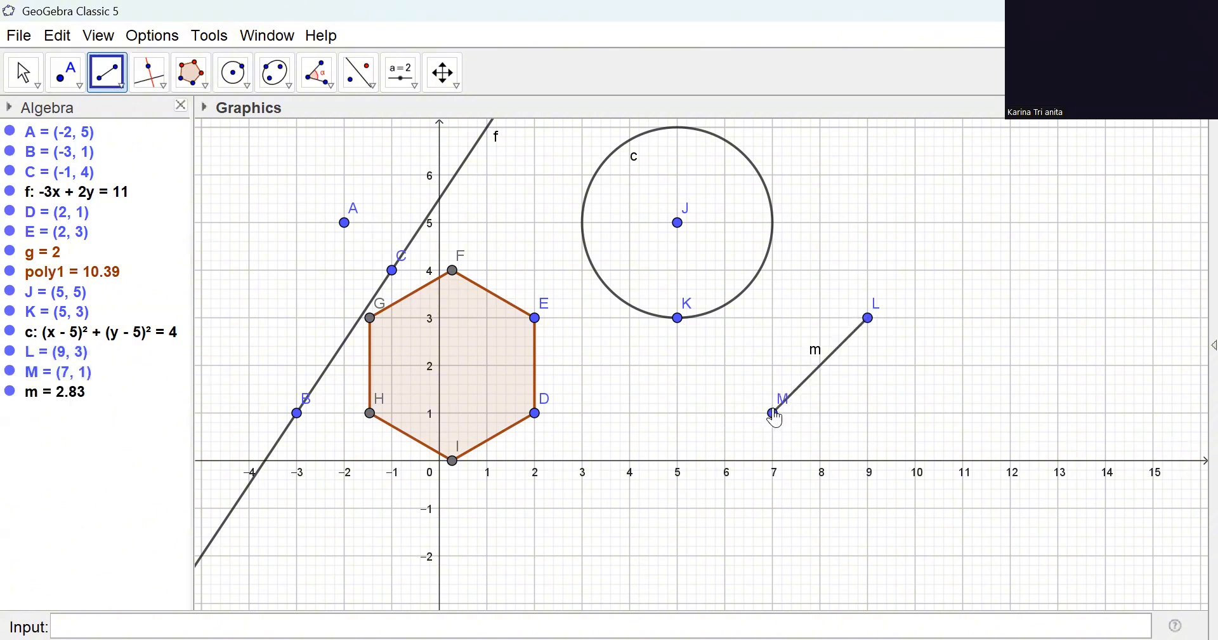
left_click(773, 413)
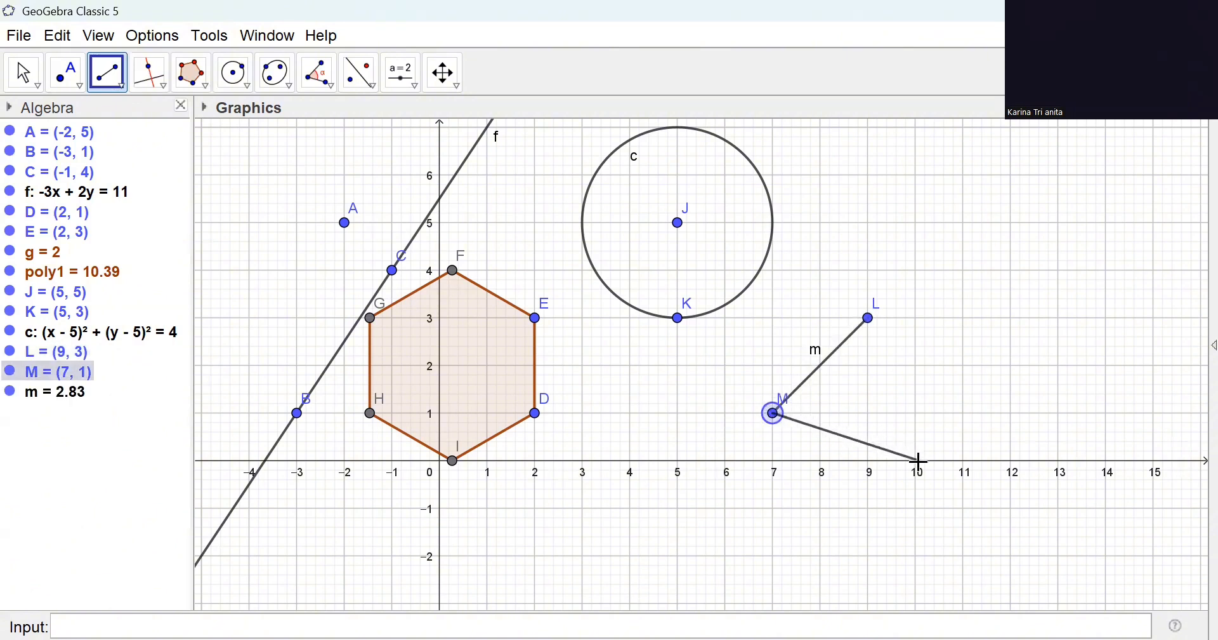
left_click(964, 508)
left_click(962, 508)
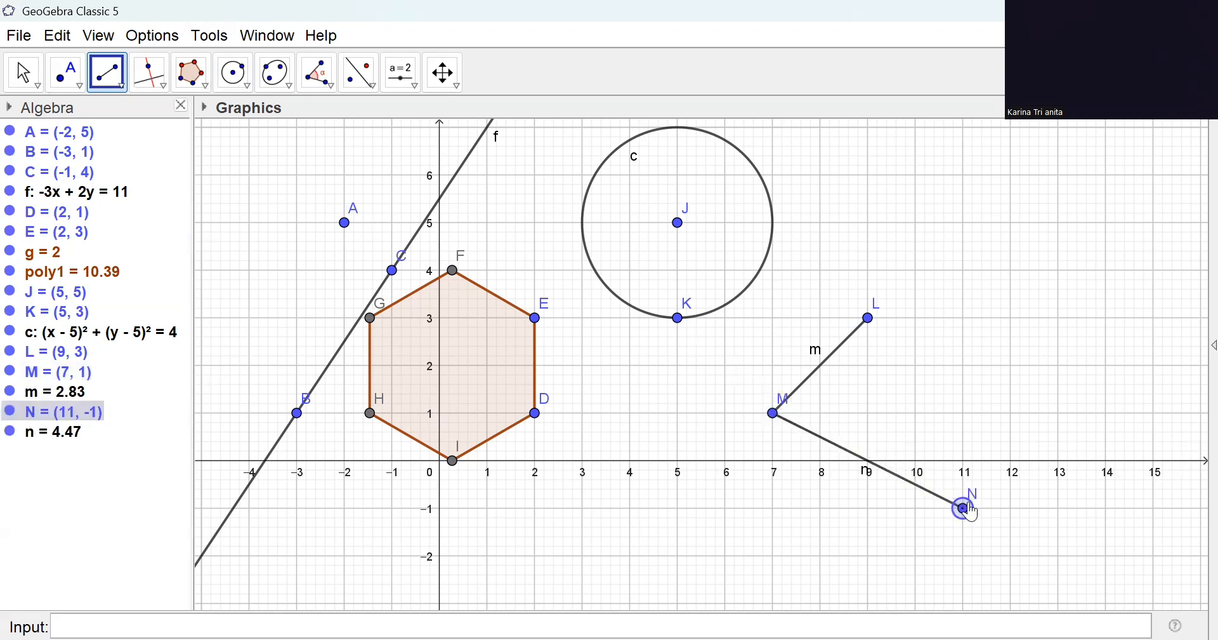
key("ctrl+z")
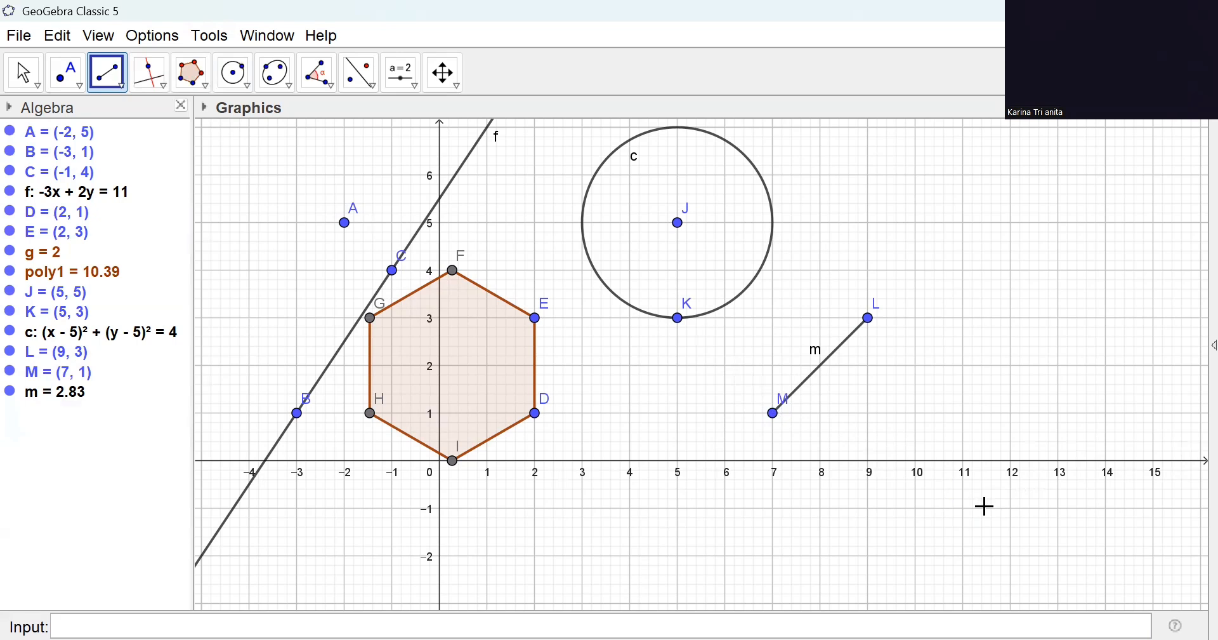
Draw a segment from the existing endpoint at (7, 1) to a new point at (12, -2).
left_click(775, 414)
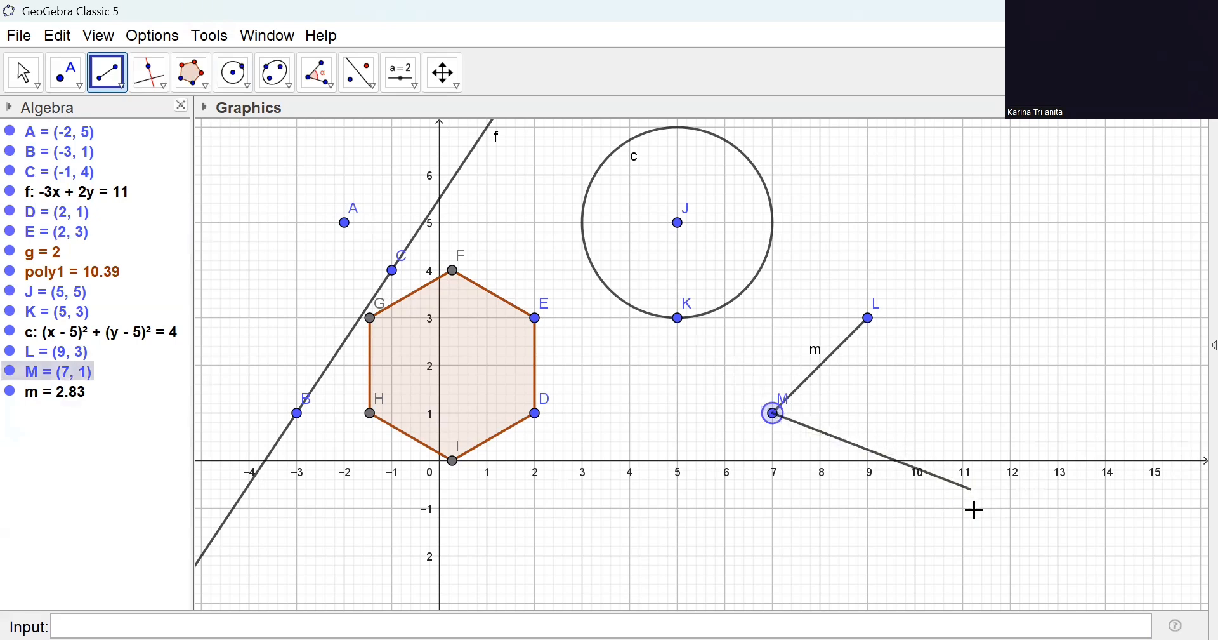
left_click(1010, 555)
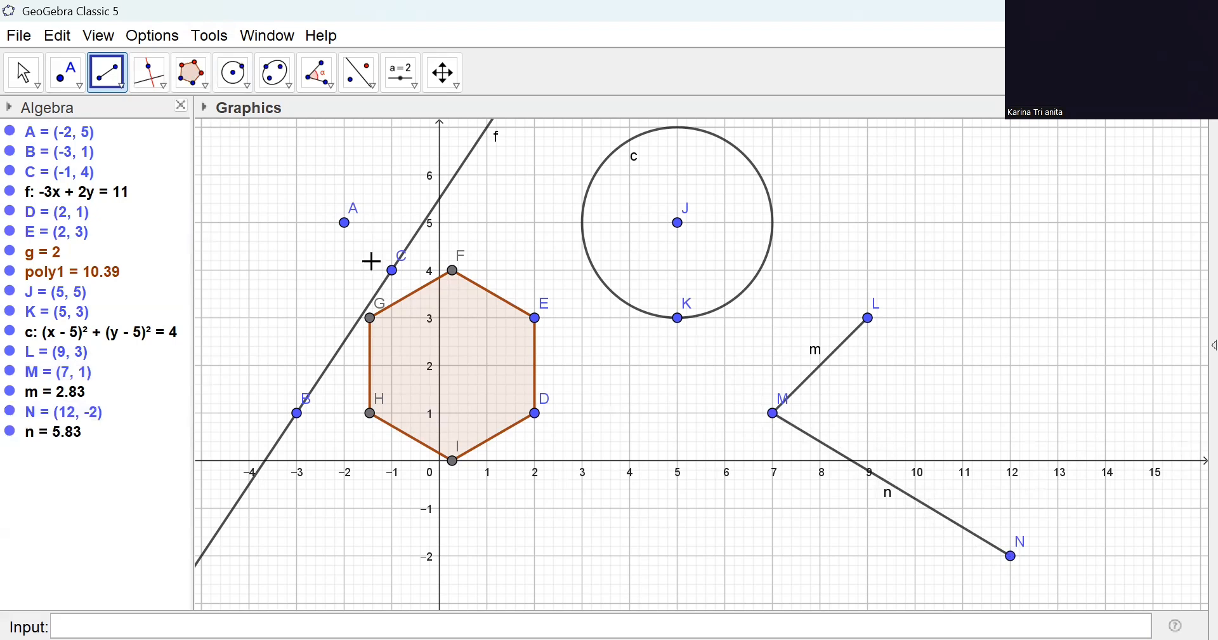
Delete the shared endpoint at (7, 1) together with the two segments attached to it.
left_click(316, 71)
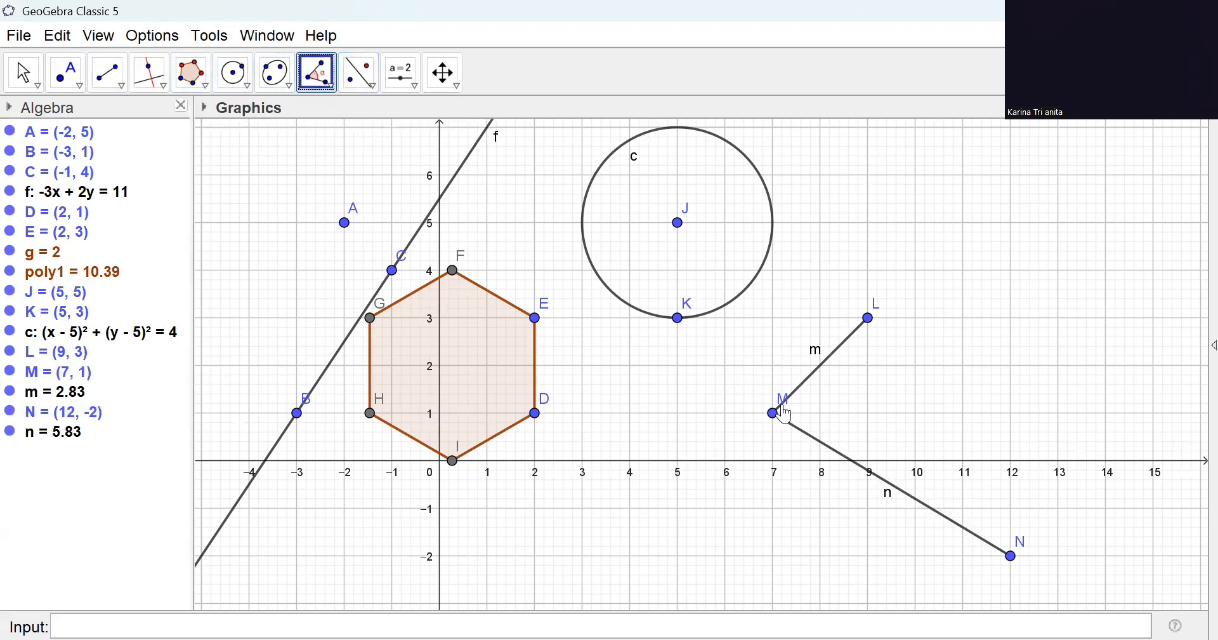
left_click(776, 416)
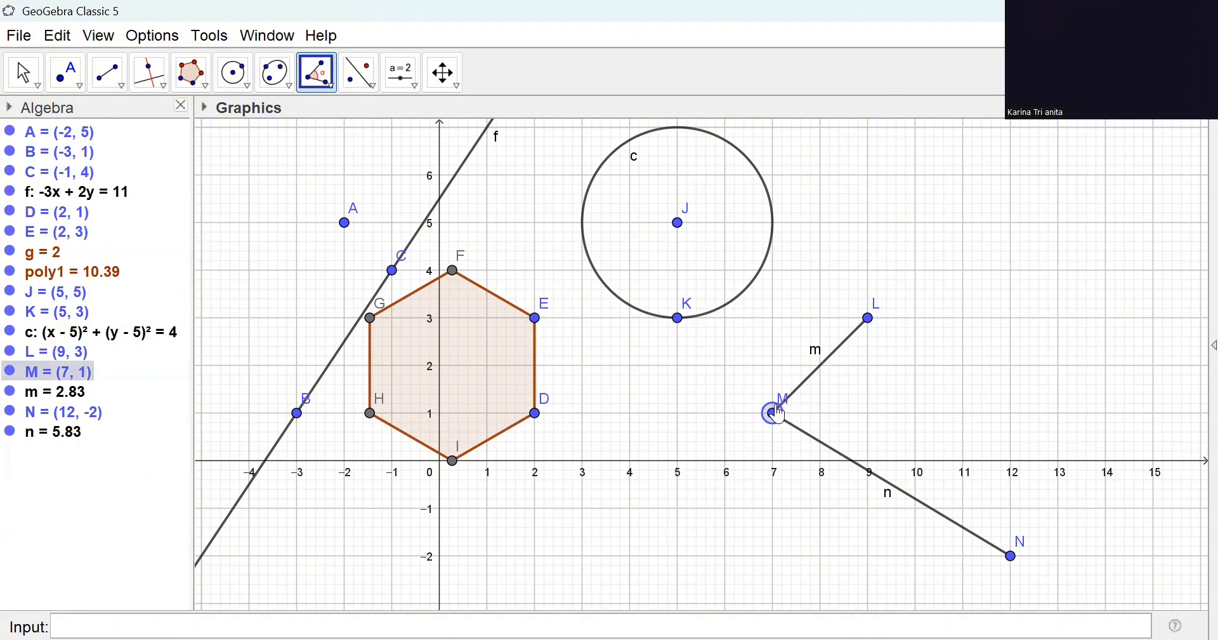
key("Delete")
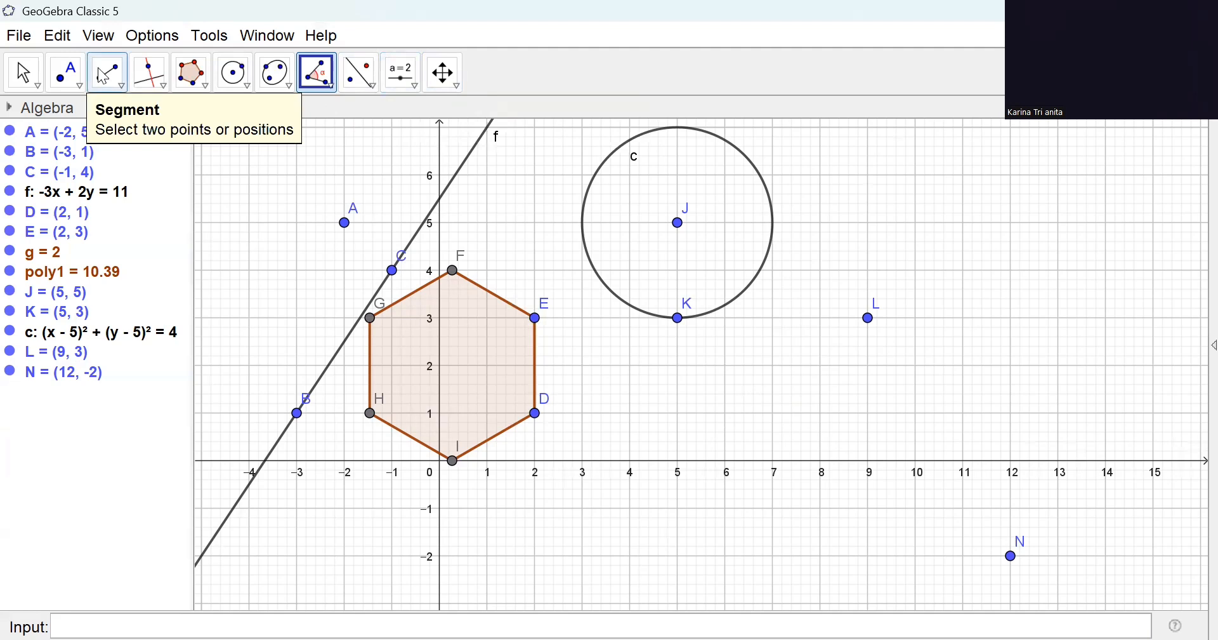
right_click(52, 362)
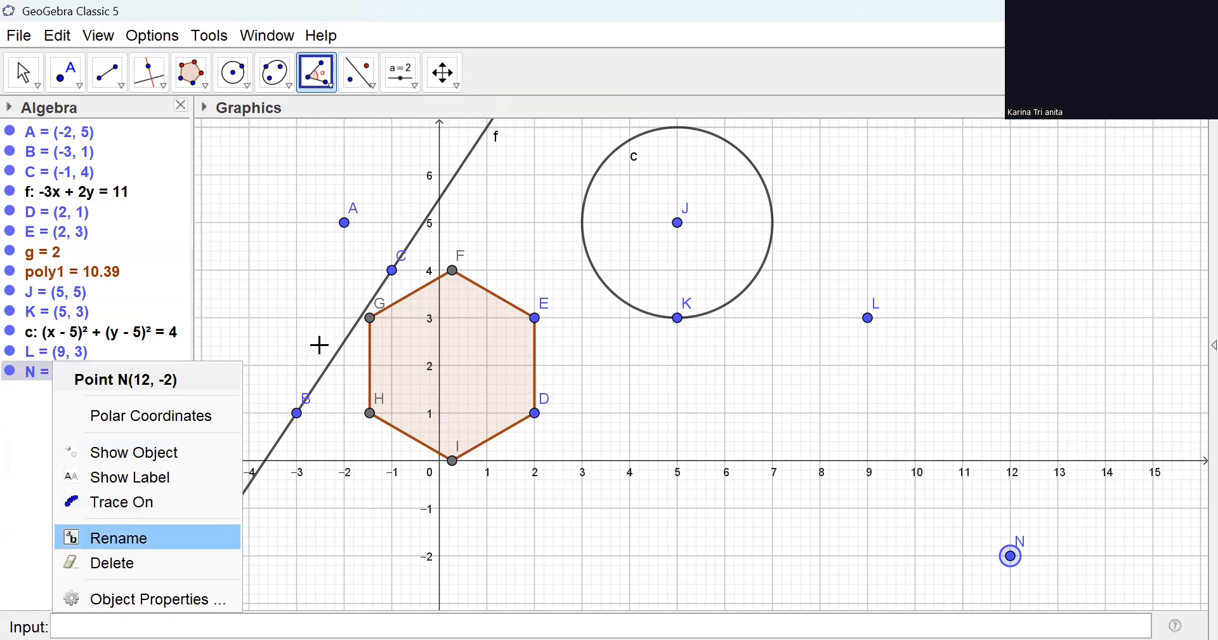
left_click(120, 538)
left_click(680, 368)
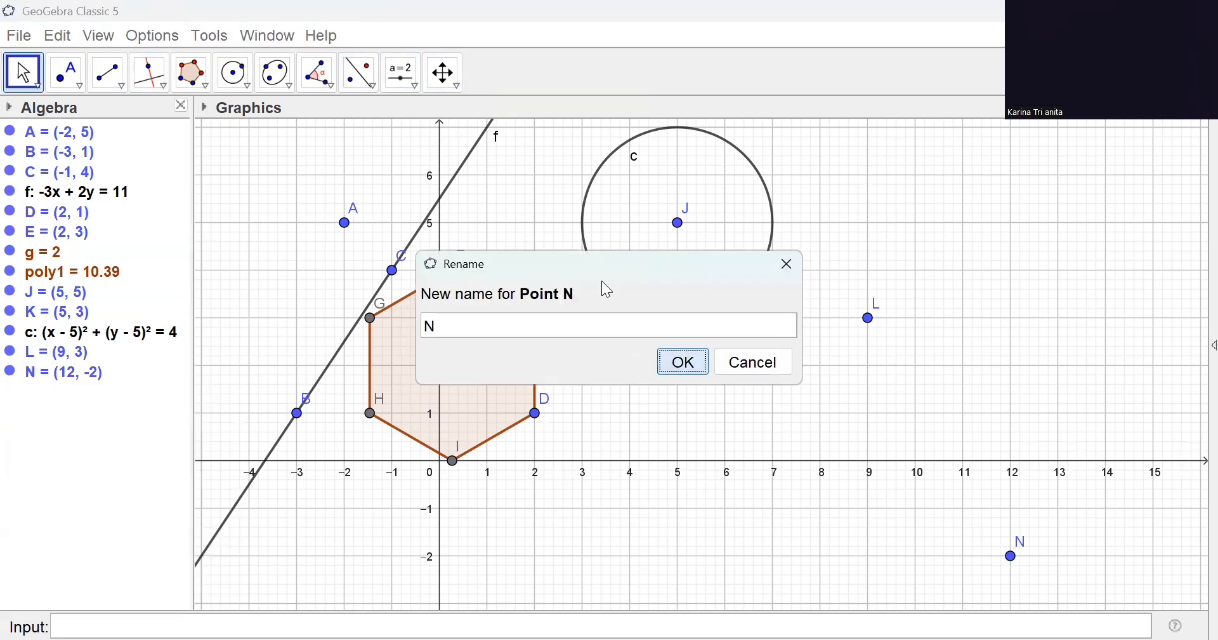
left_click(787, 265)
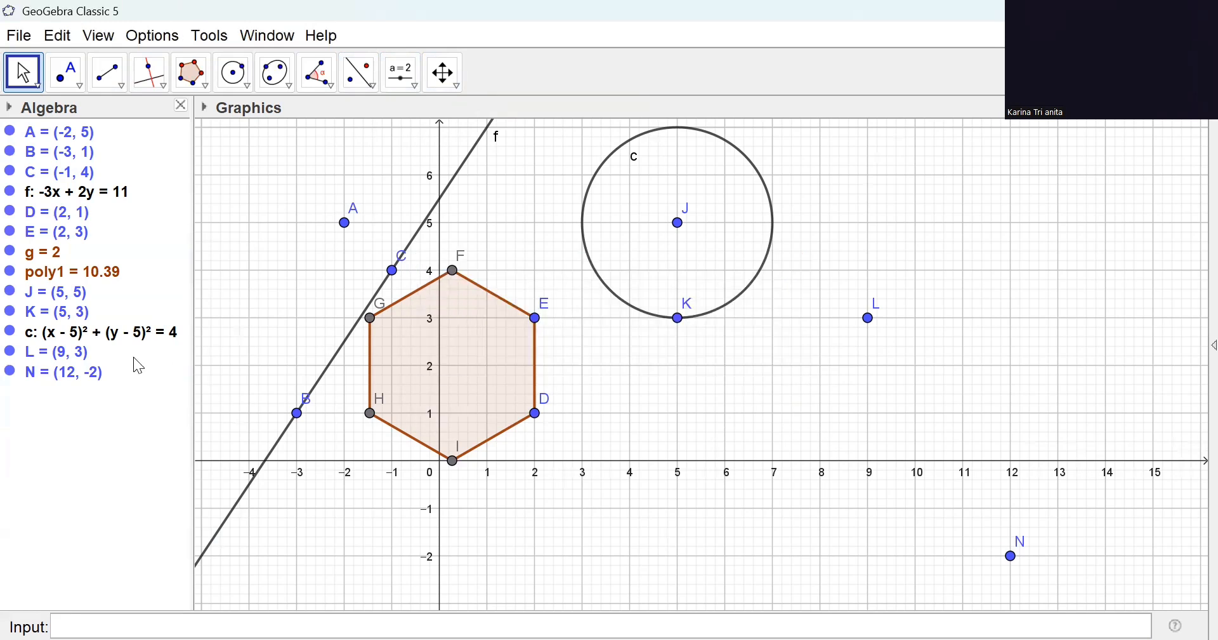
Delete the leftover points at (12, -2) and (9, 3).
right_click(96, 372)
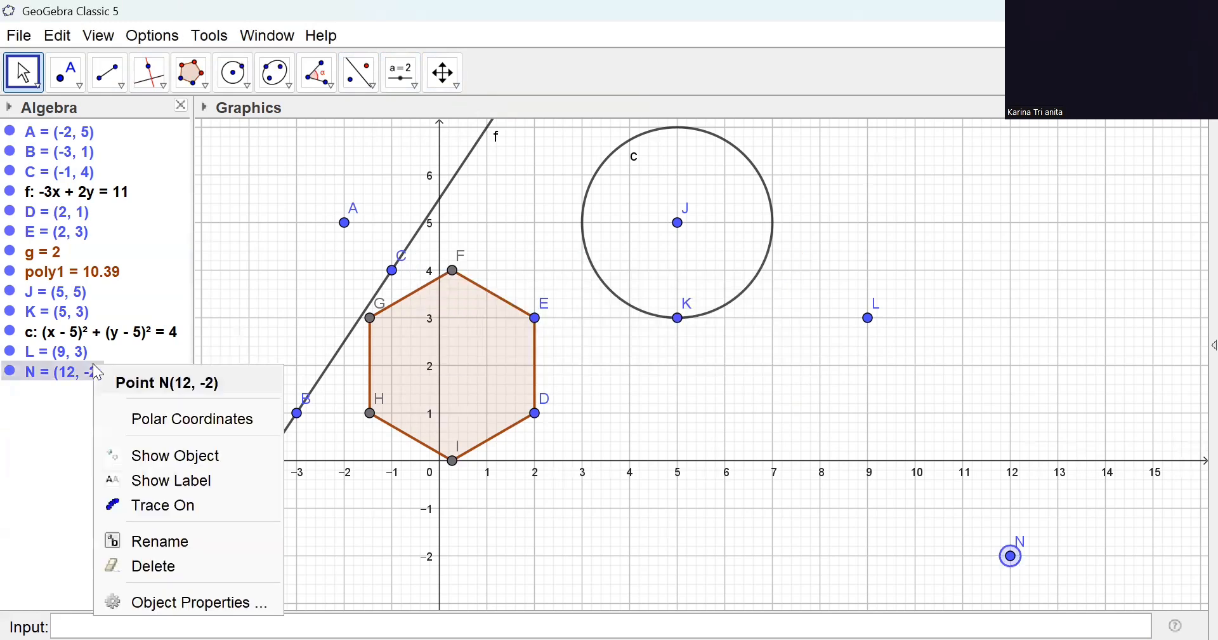
left_click(145, 568)
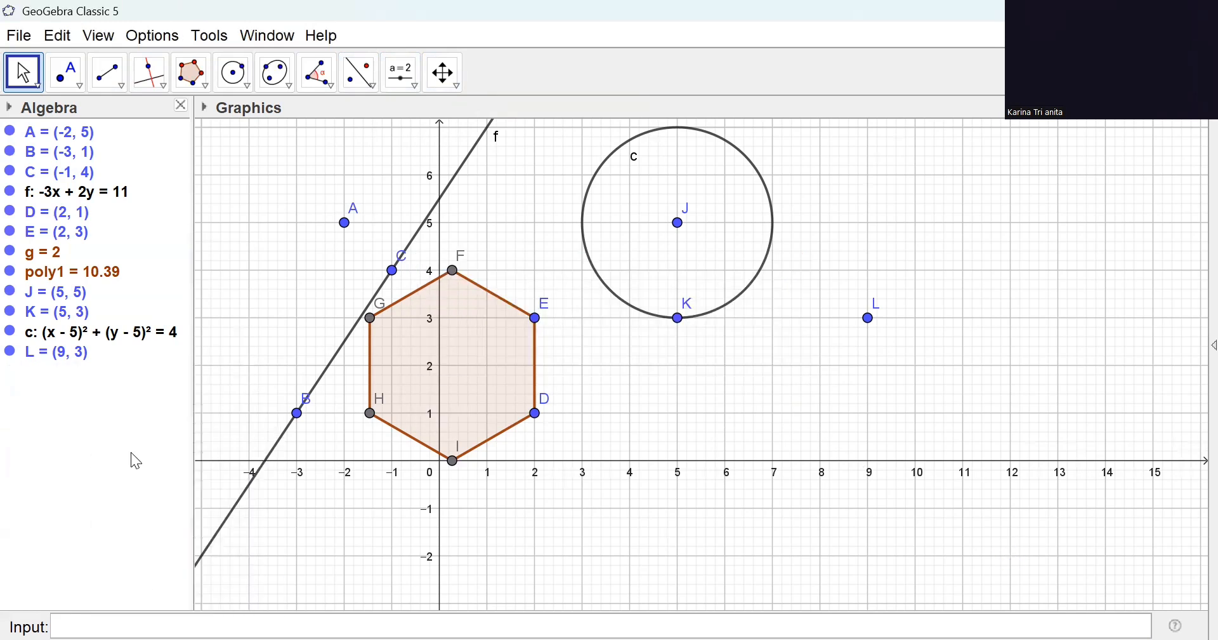
right_click(99, 353)
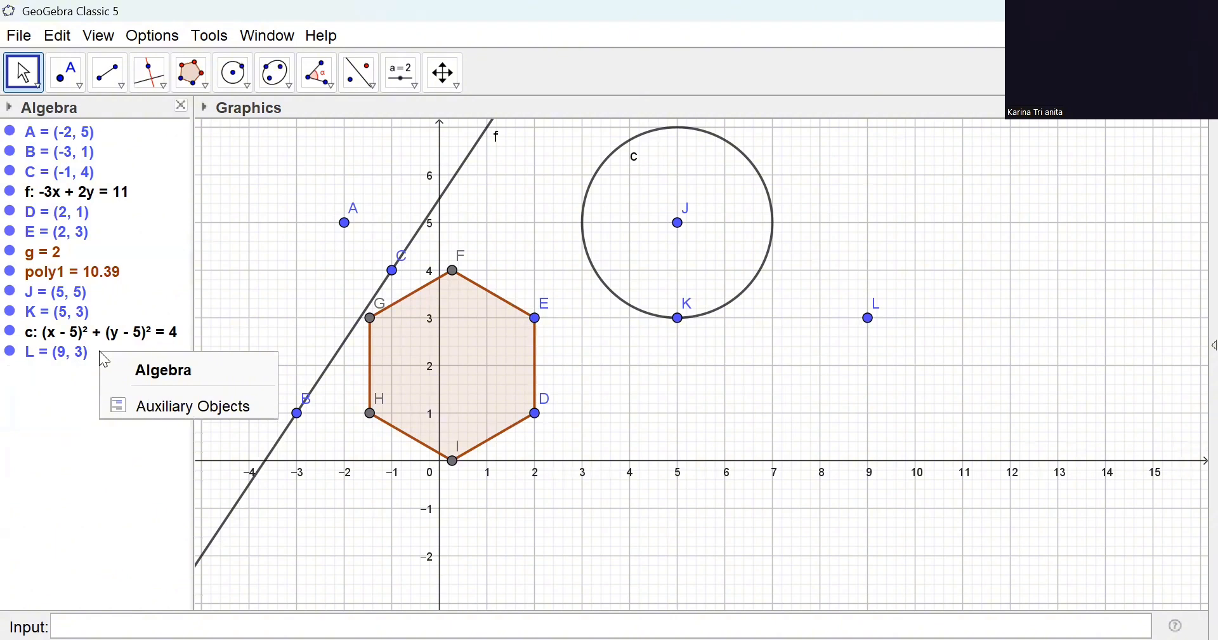
left_click(55, 351)
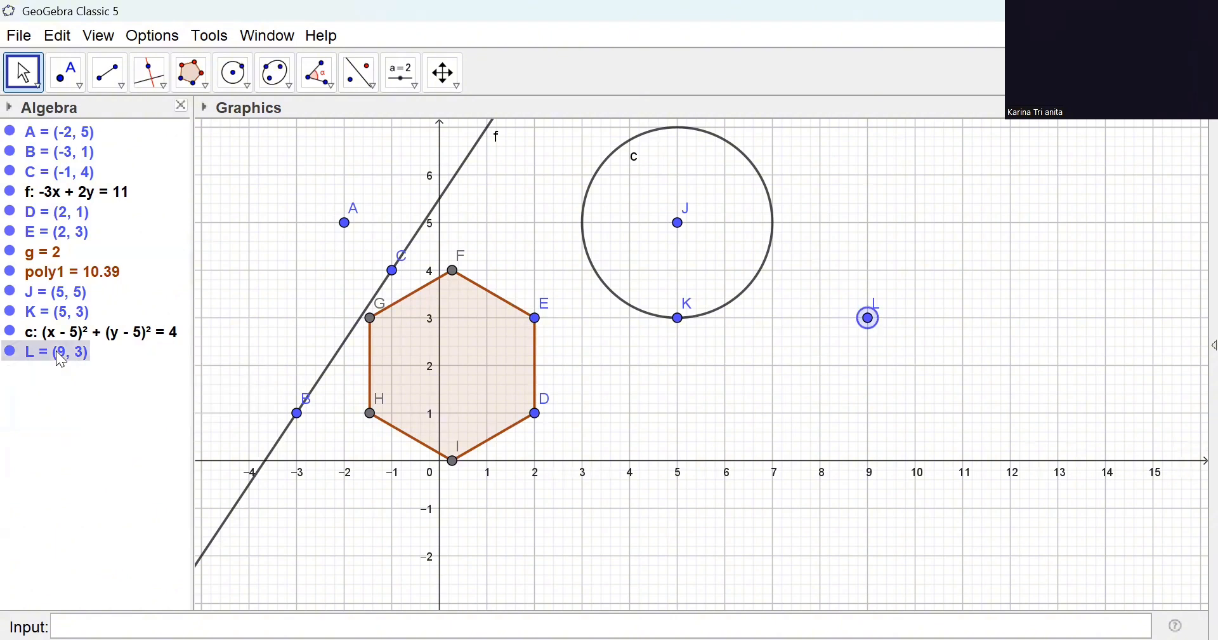
right_click(56, 350)
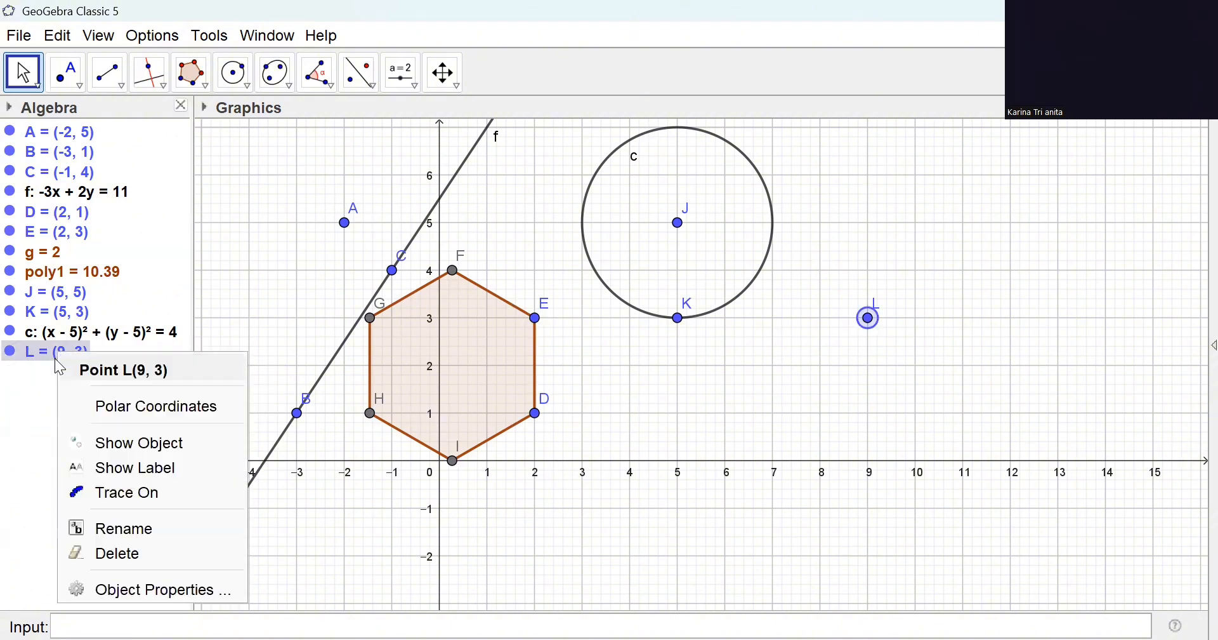
left_click(99, 552)
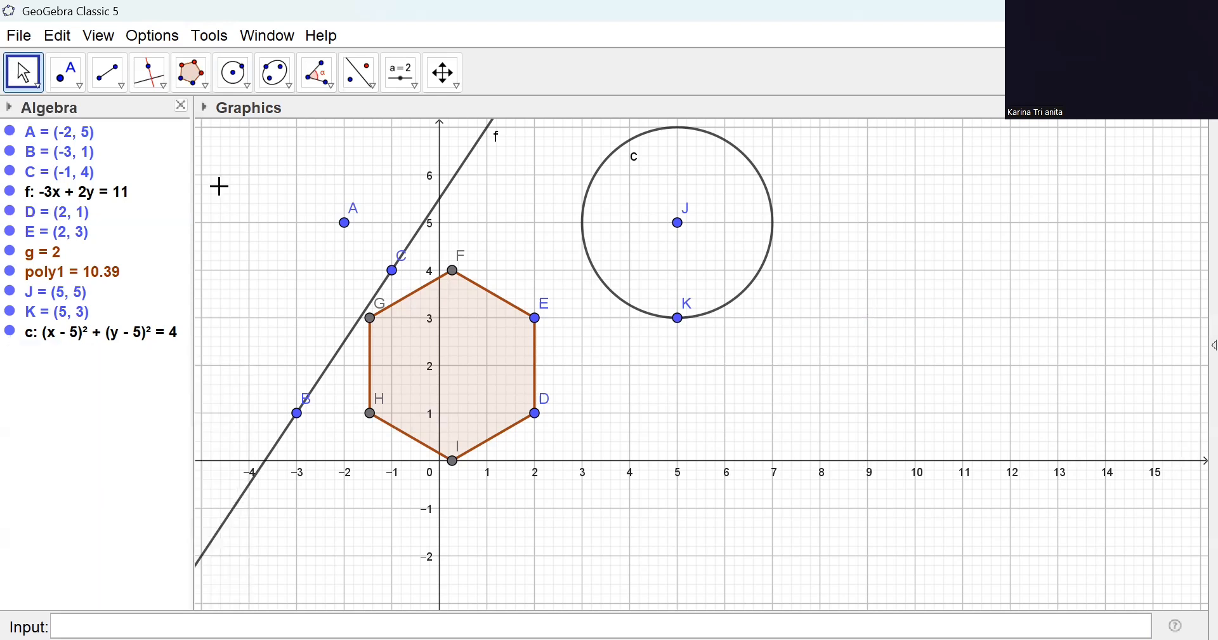
Draw two connected segments, from (7, 1) to (5, -1) and from (5, -1) to (9, -3).
left_click(108, 71)
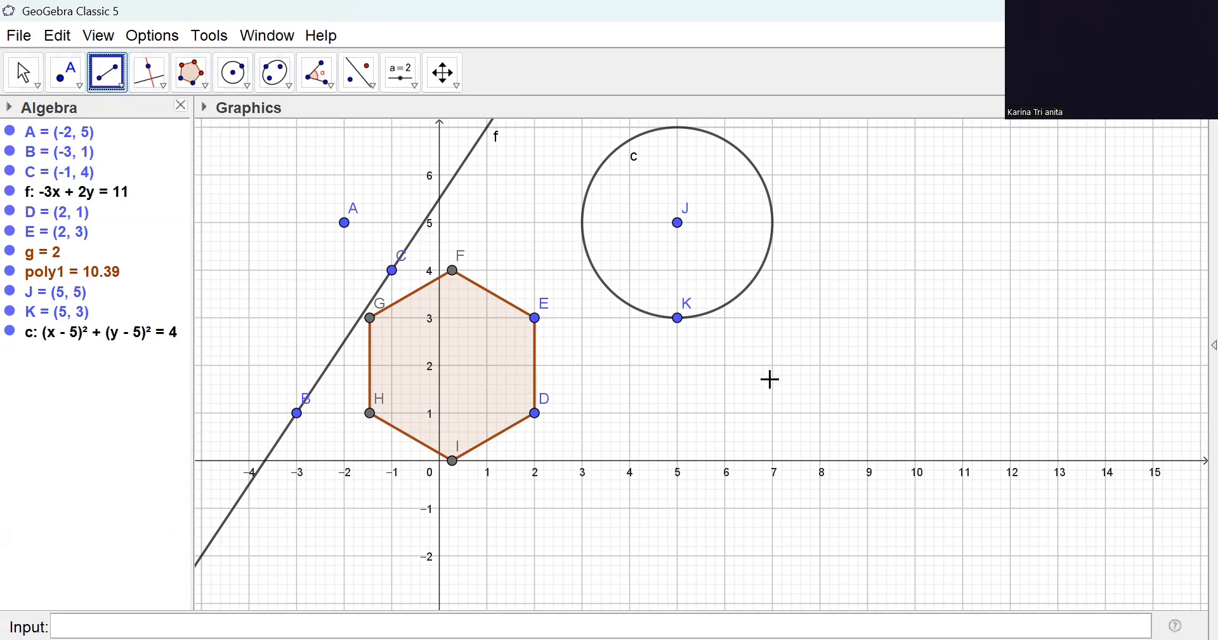
left_click(773, 413)
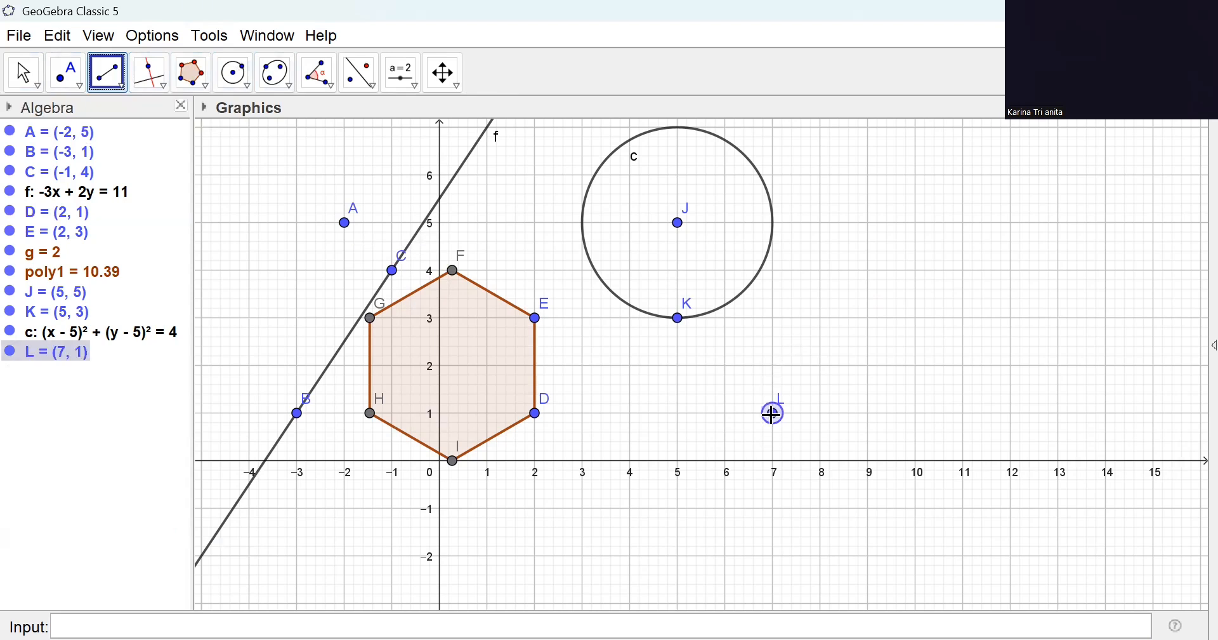
left_click(678, 506)
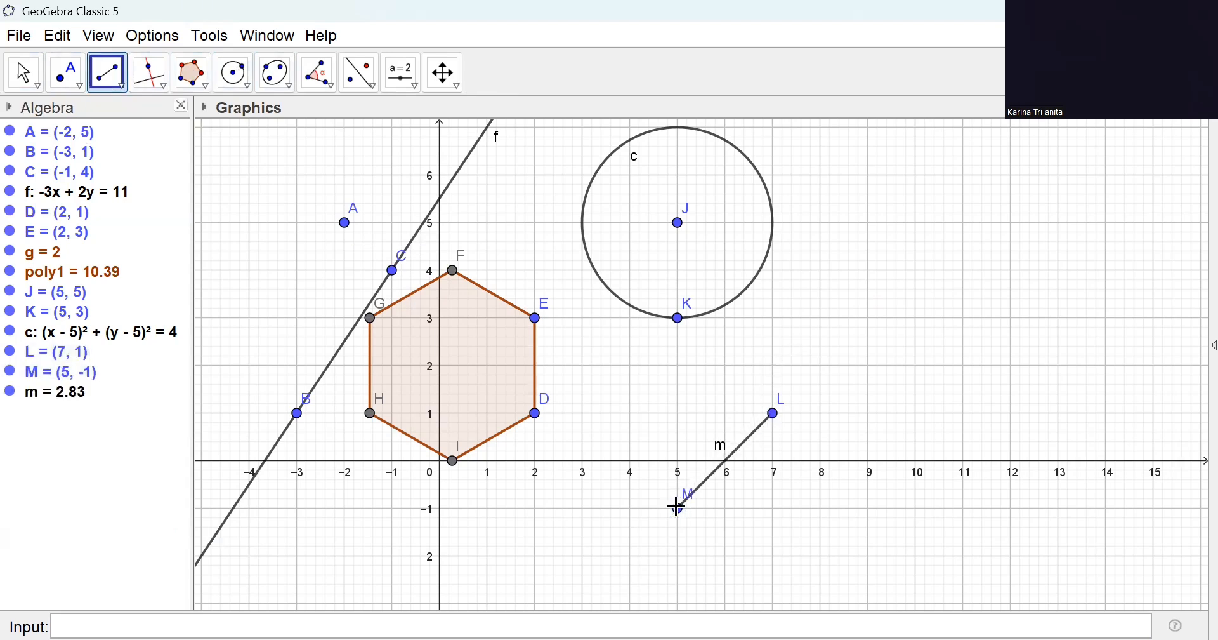
left_click(678, 507)
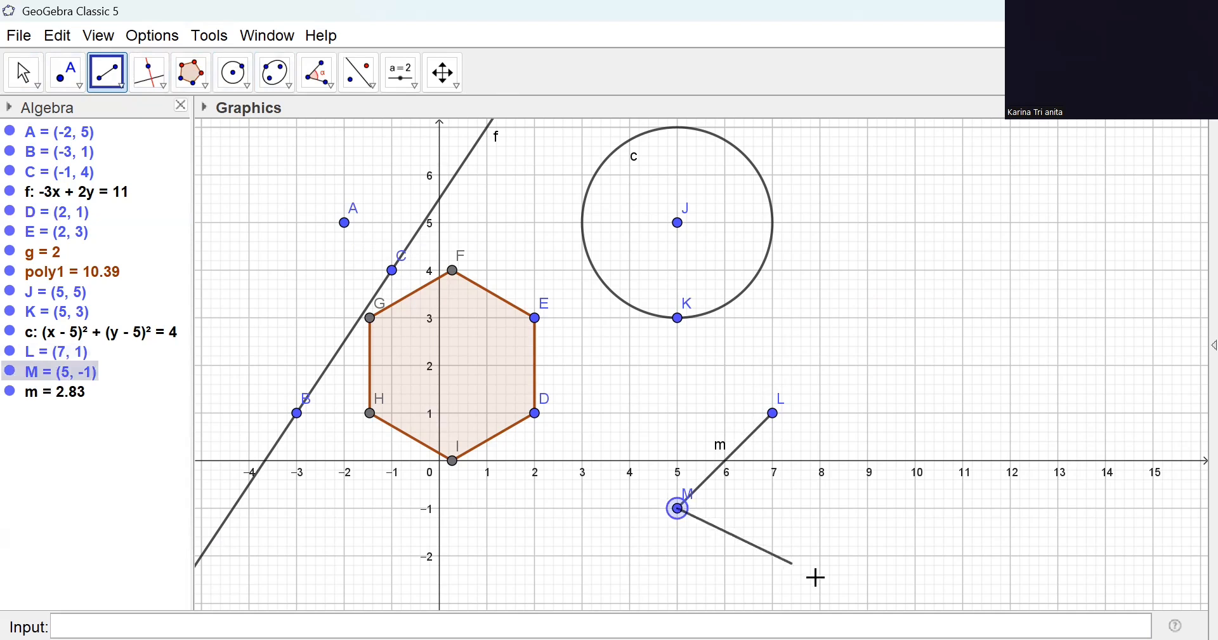
left_click(869, 603)
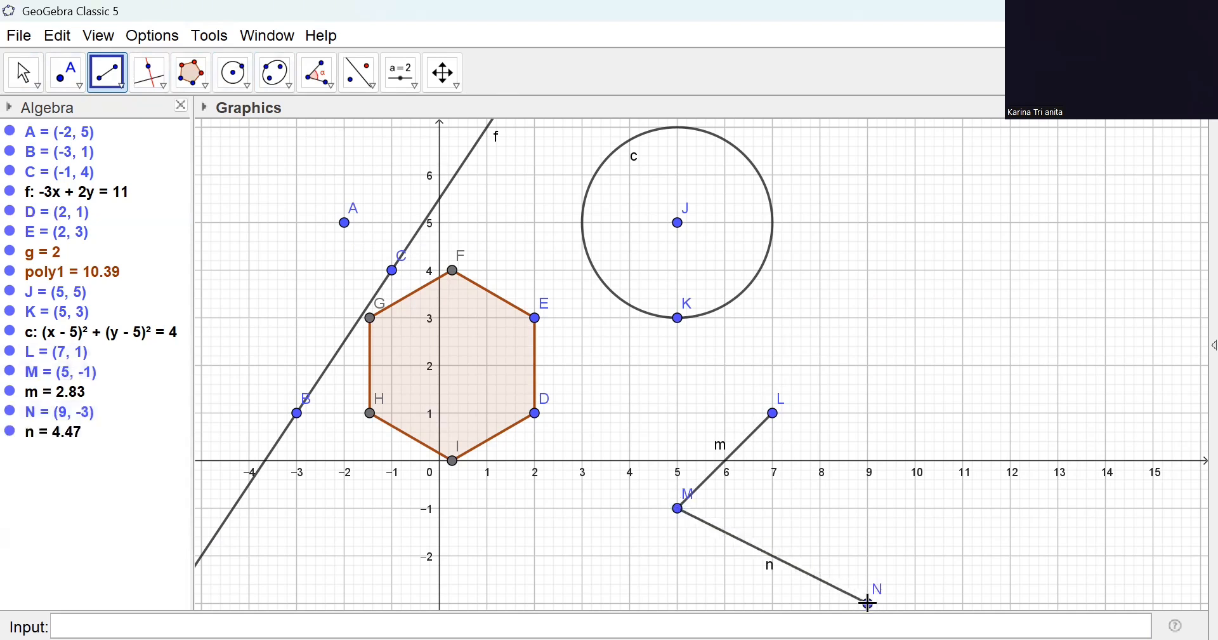
Construct the angle at vertex (5, -1), selecting the points in the order (7, 1), (5, -1), (9, -3).
left_click(321, 79)
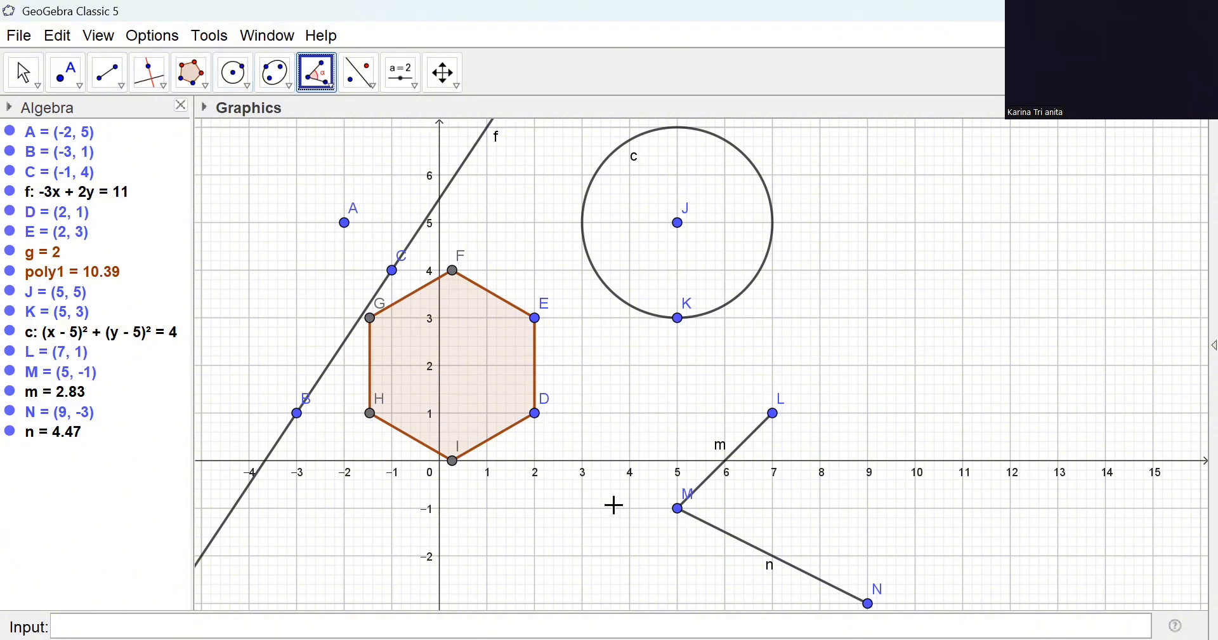
left_click(774, 412)
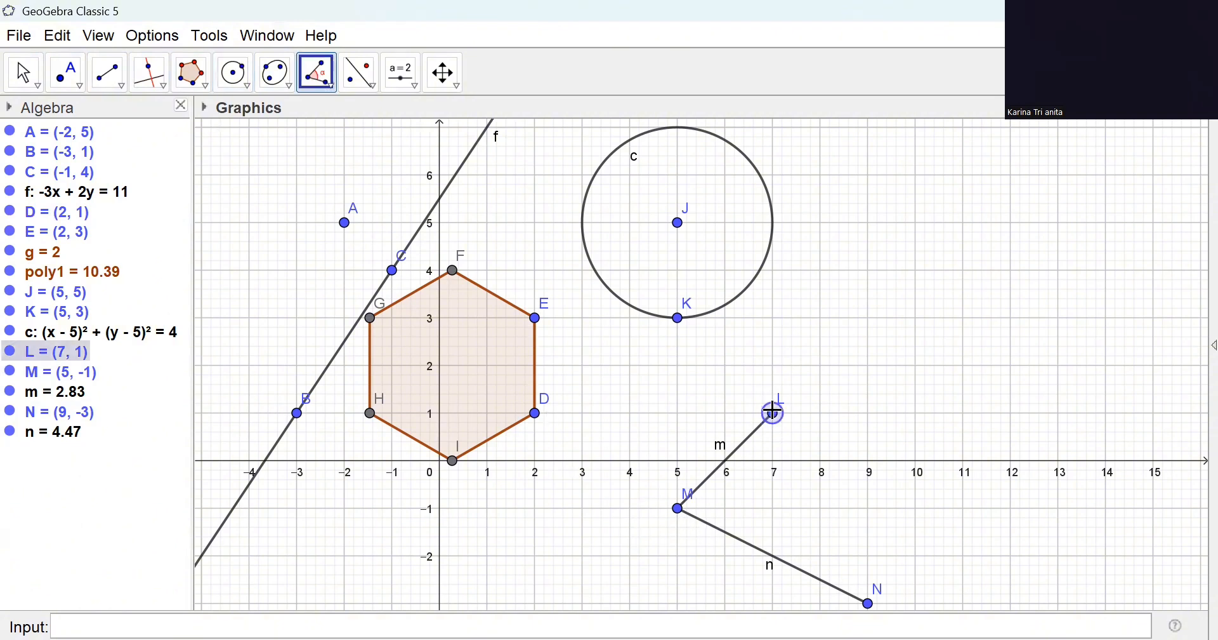
left_click(679, 512)
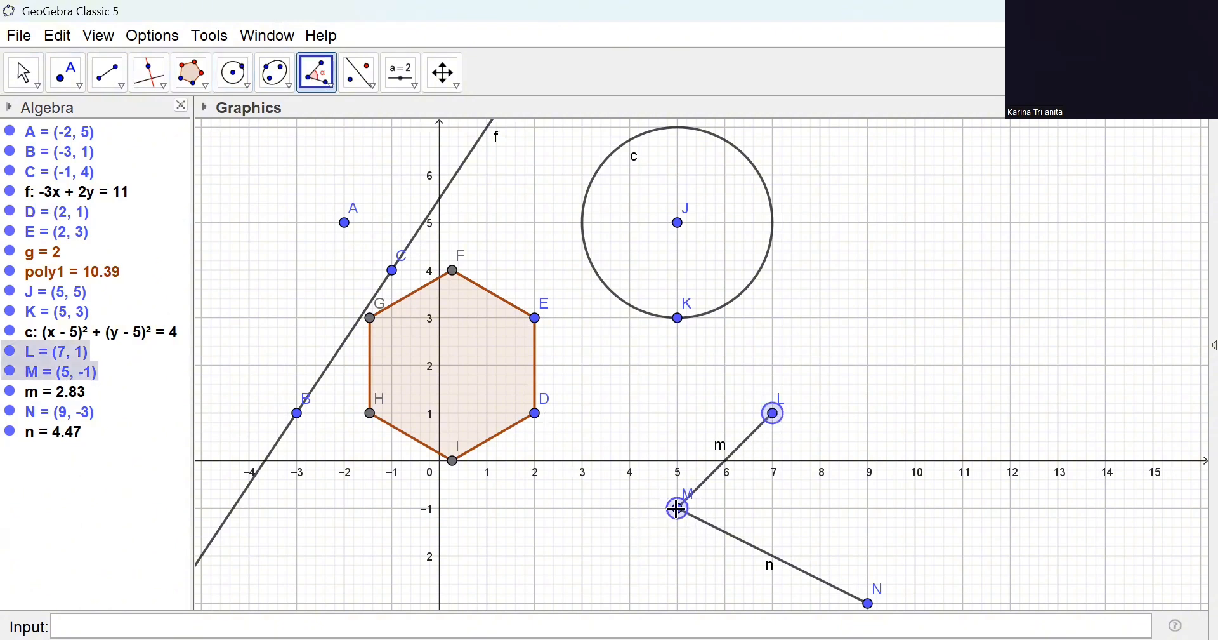
left_click(871, 600)
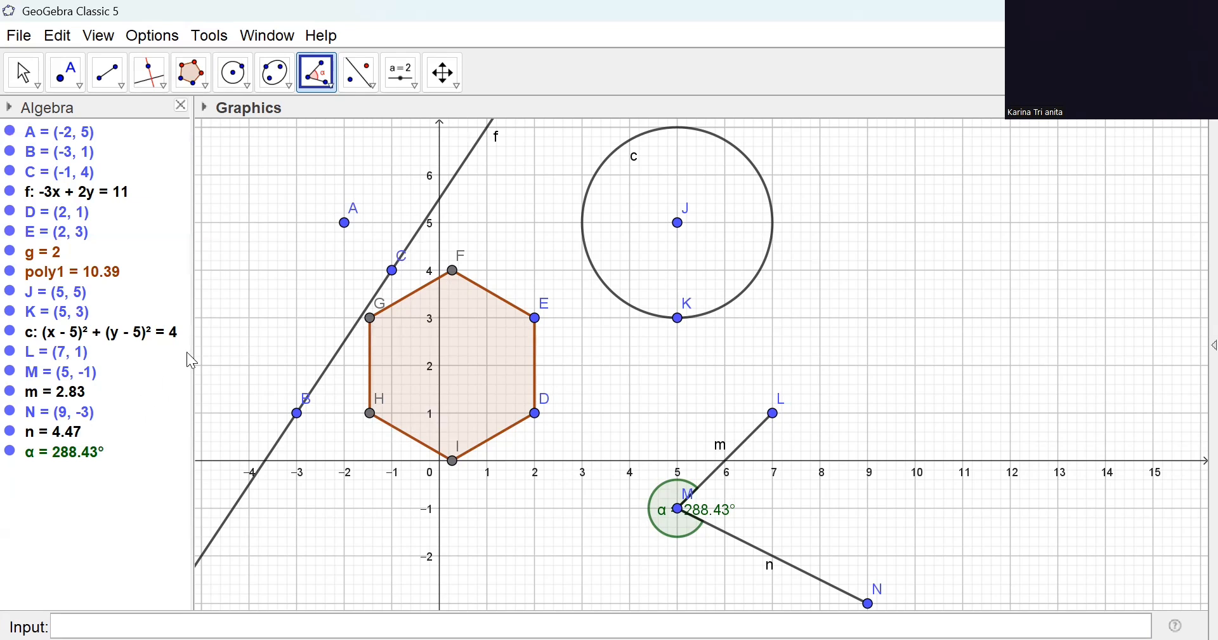
Reflect hexagon vertex D about the y-axis with the Reflect about Line tool.
left_click(357, 90)
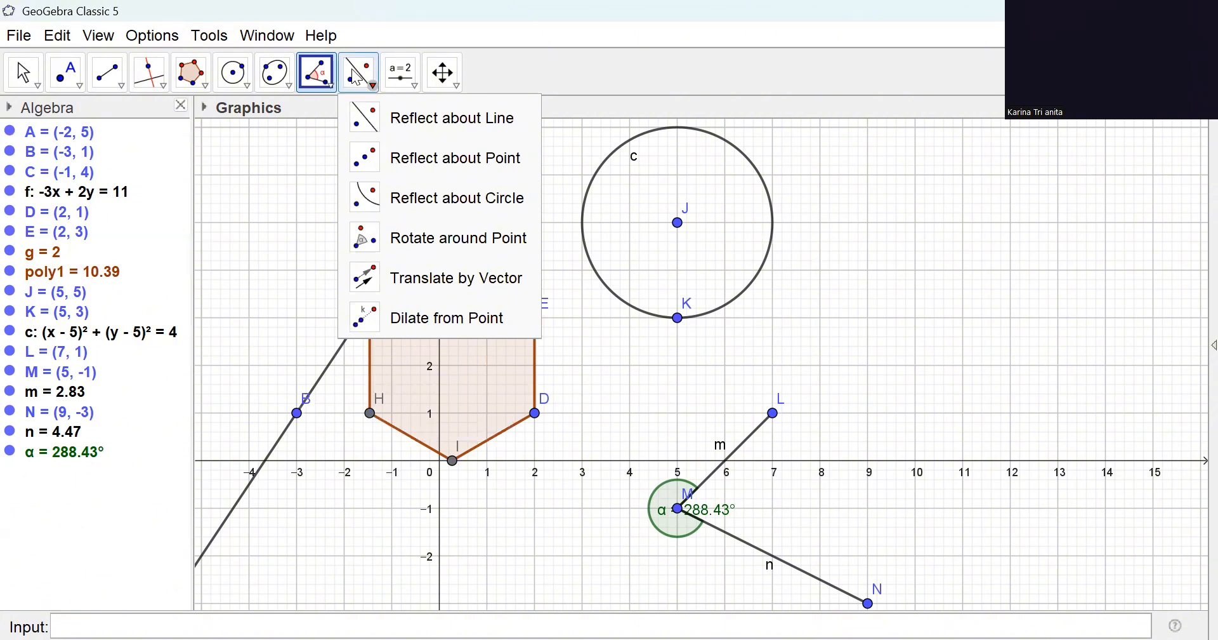
left_click(356, 77)
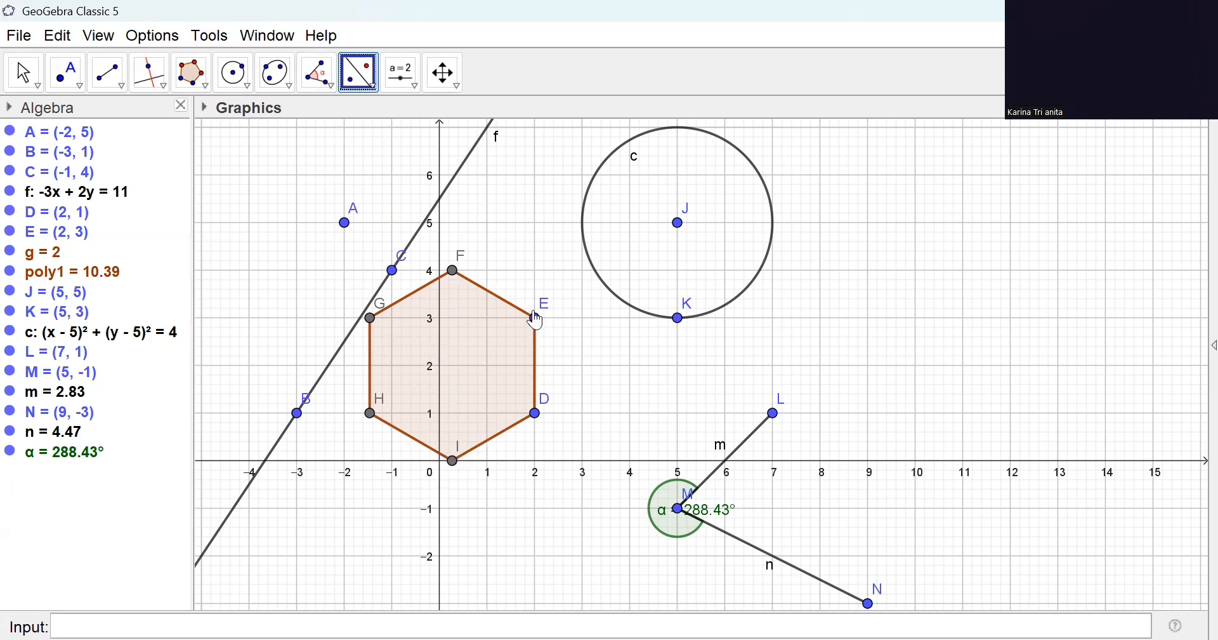
left_click(535, 412)
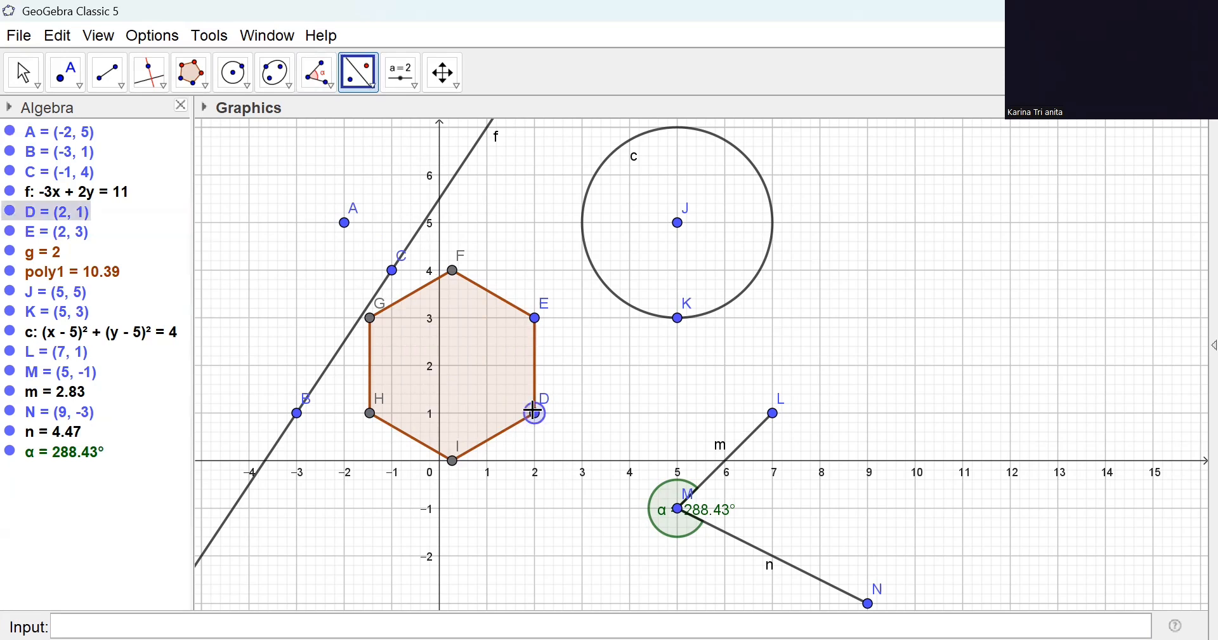
left_click(441, 412)
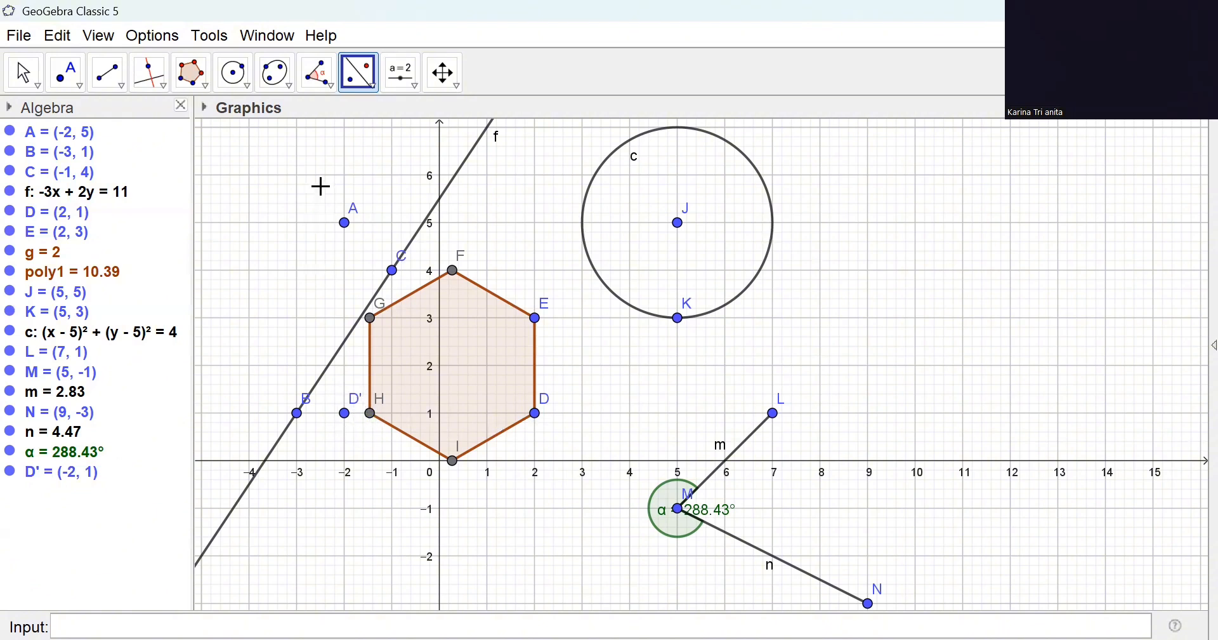
left_click(397, 82)
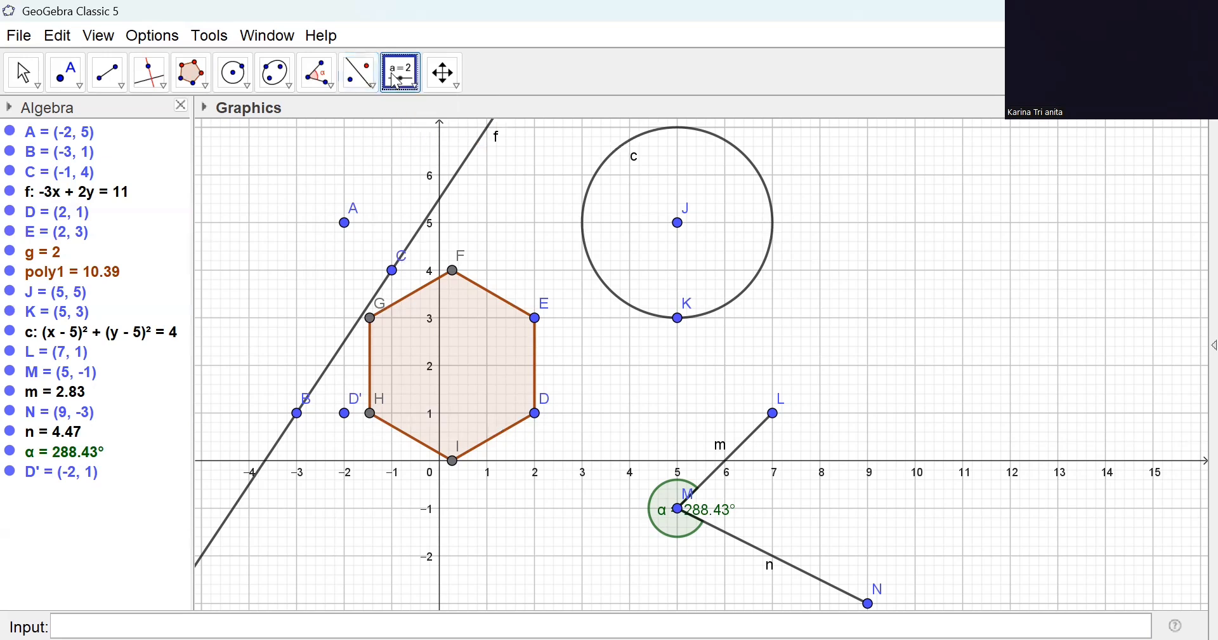
left_click(396, 82)
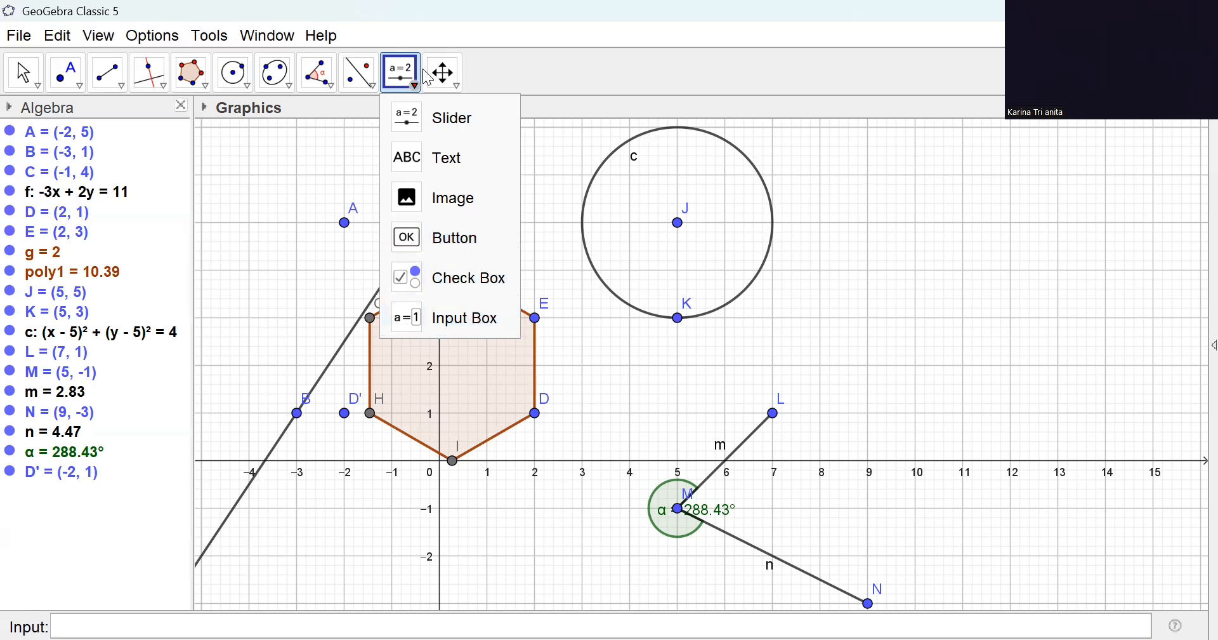
Zoom in once with the Zoom In tool on the area just above the hexagon.
mouse_move(438, 77)
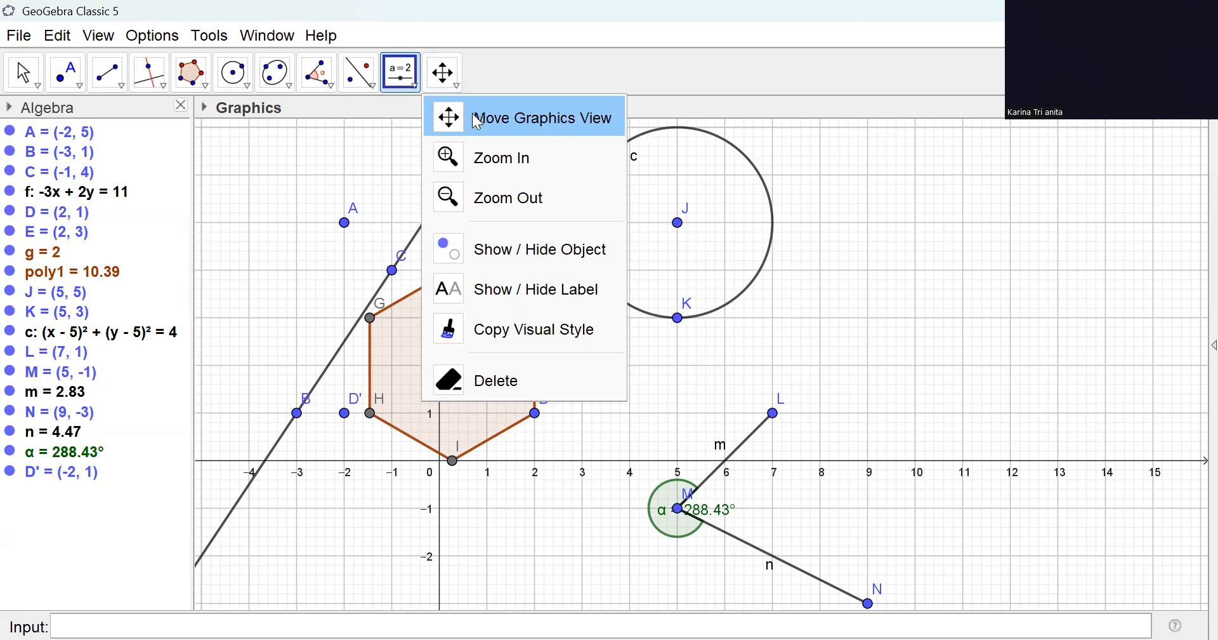
left_click(460, 155)
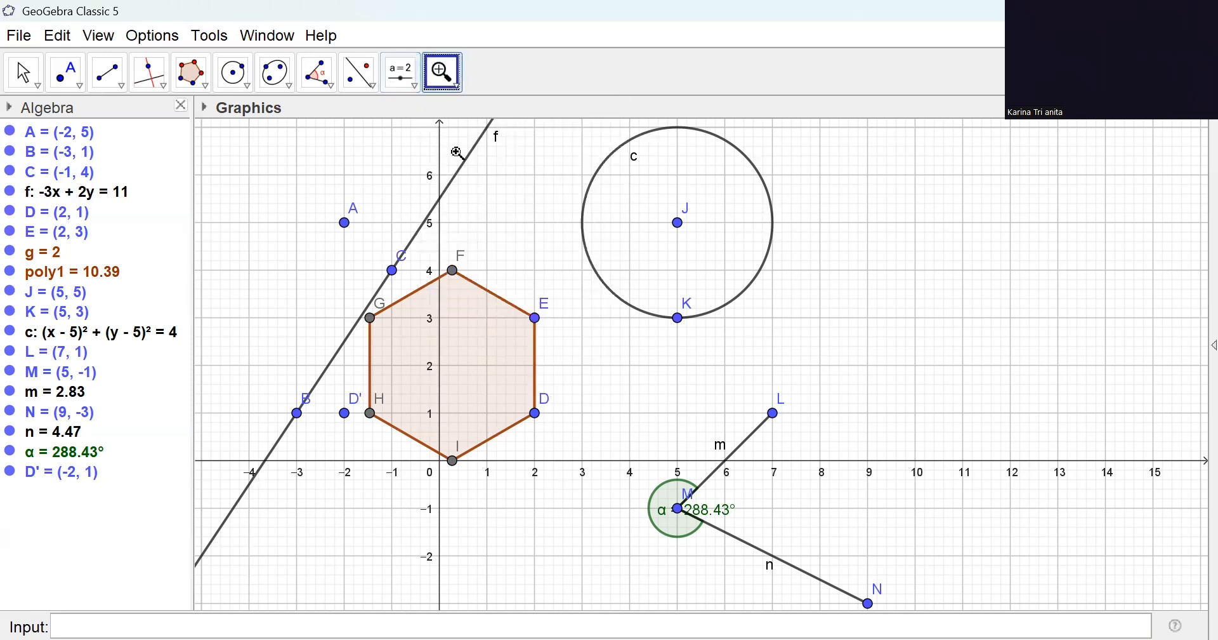
left_click(497, 201)
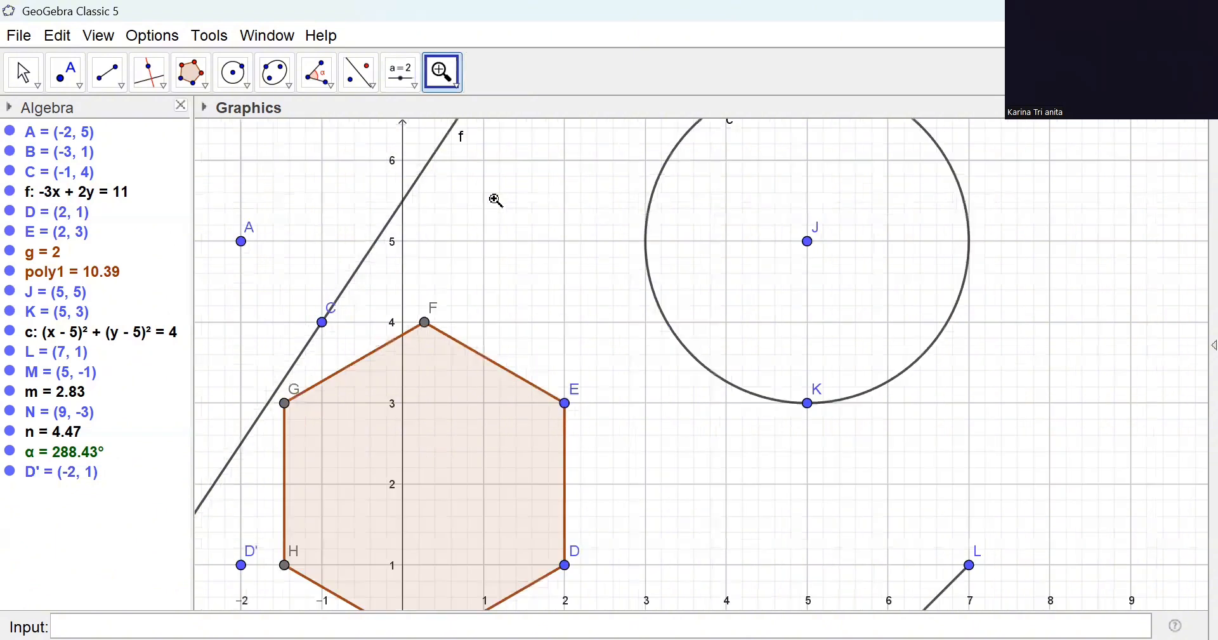
Zoom out with the Zoom Out tool on the area just above the hexagon.
left_click(456, 87)
left_click(466, 202)
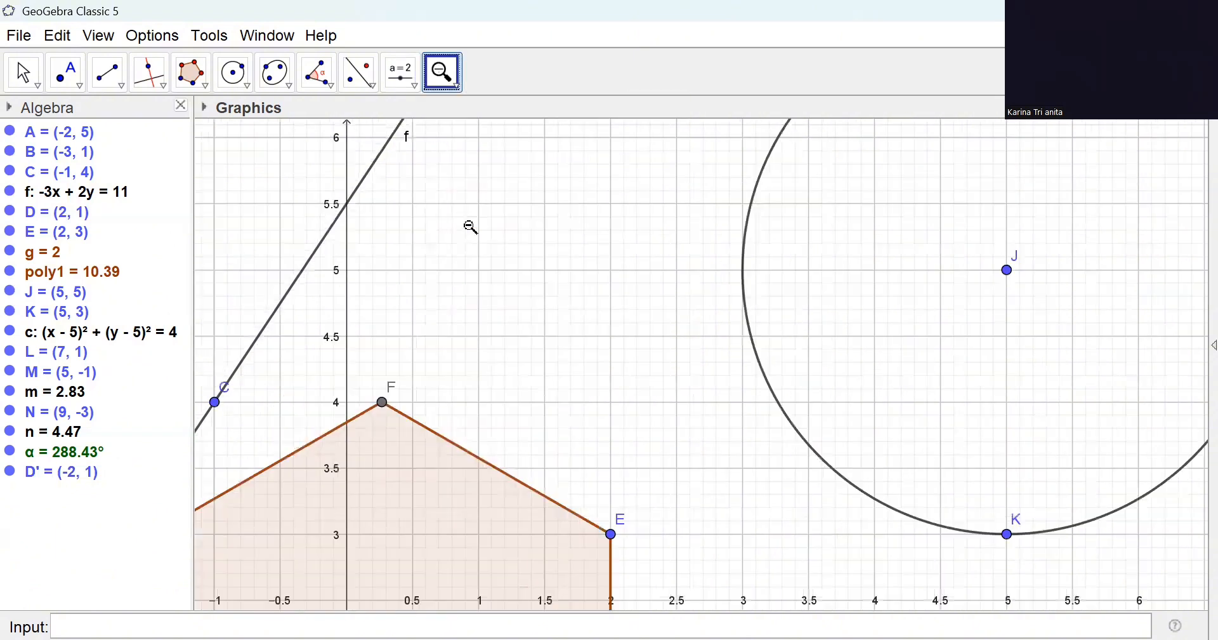
left_click(466, 222)
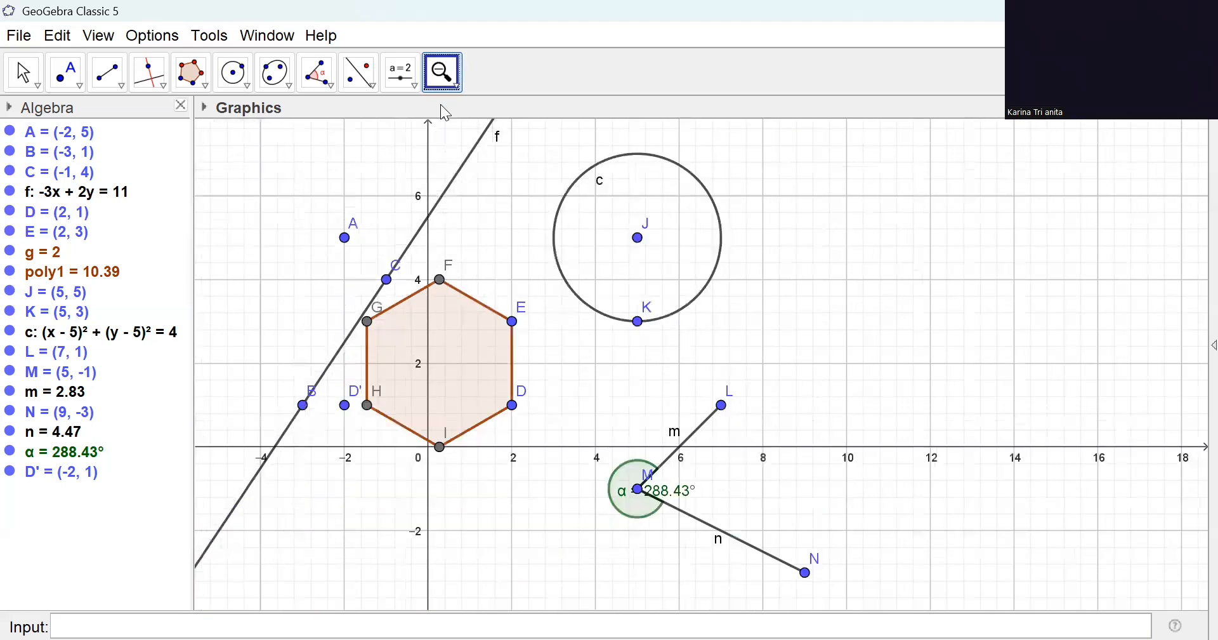
left_click(455, 87)
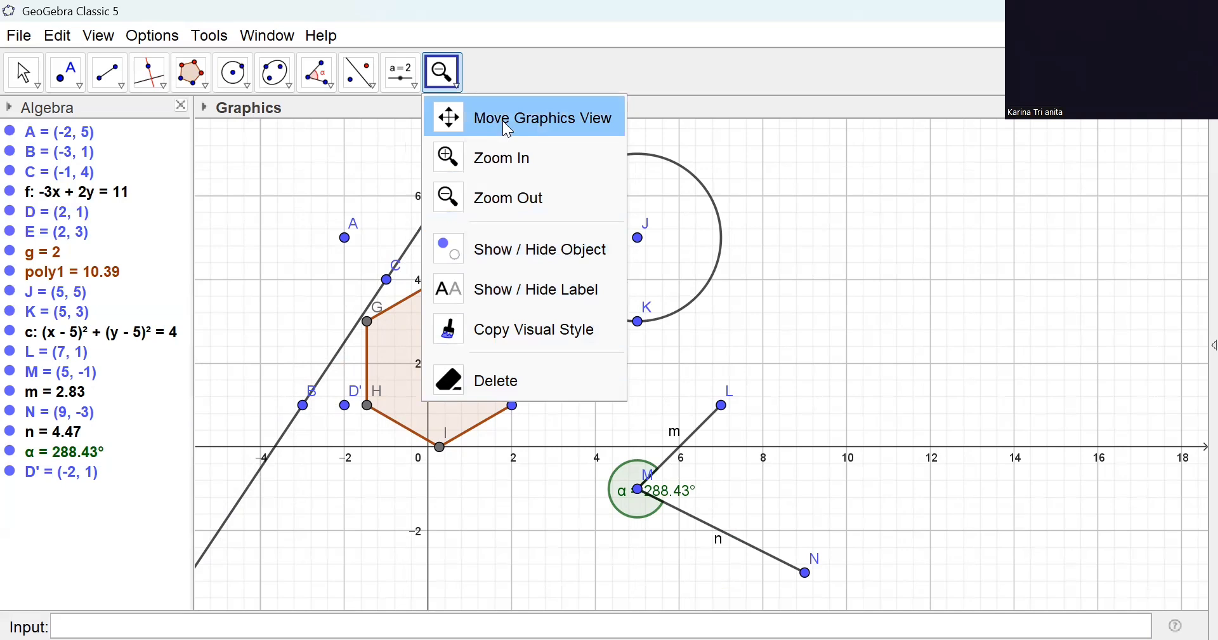
left_click(318, 163)
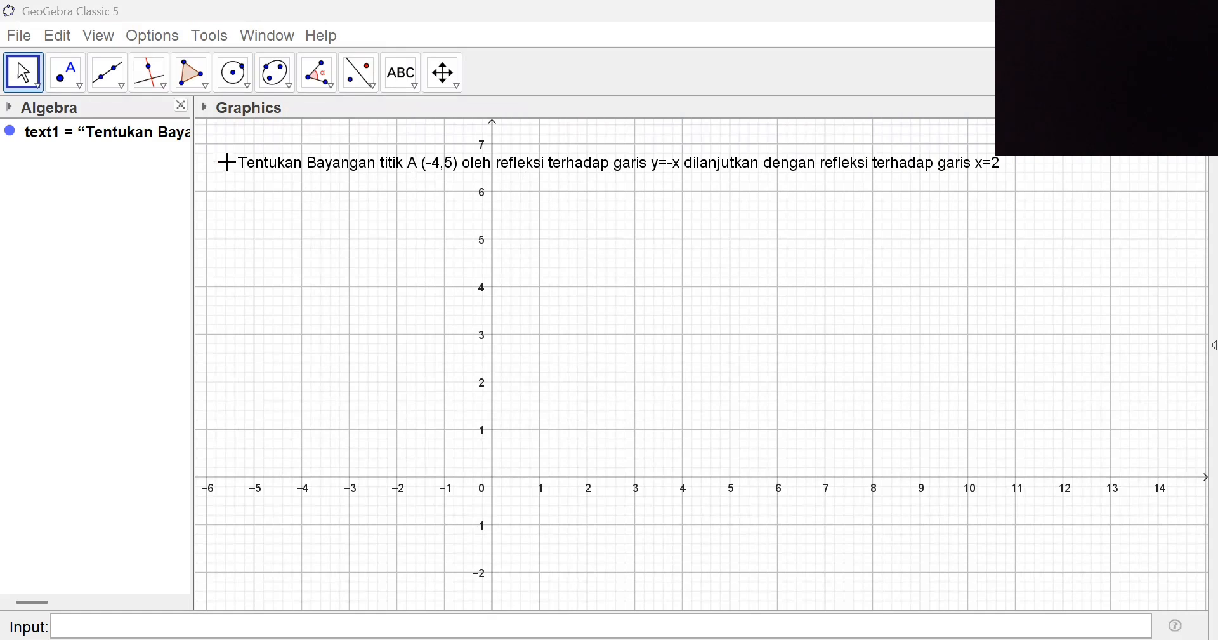
Plot a point at (-4, 5) on the grid with the Point tool.
left_click(70, 83)
left_click(70, 83)
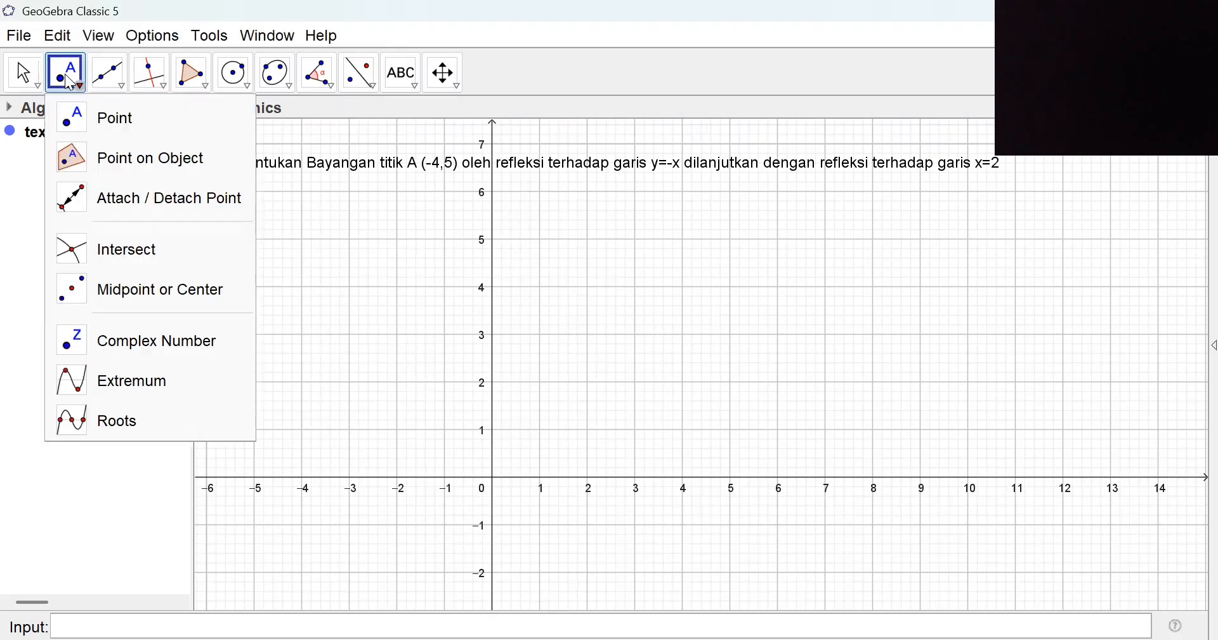
left_click(93, 113)
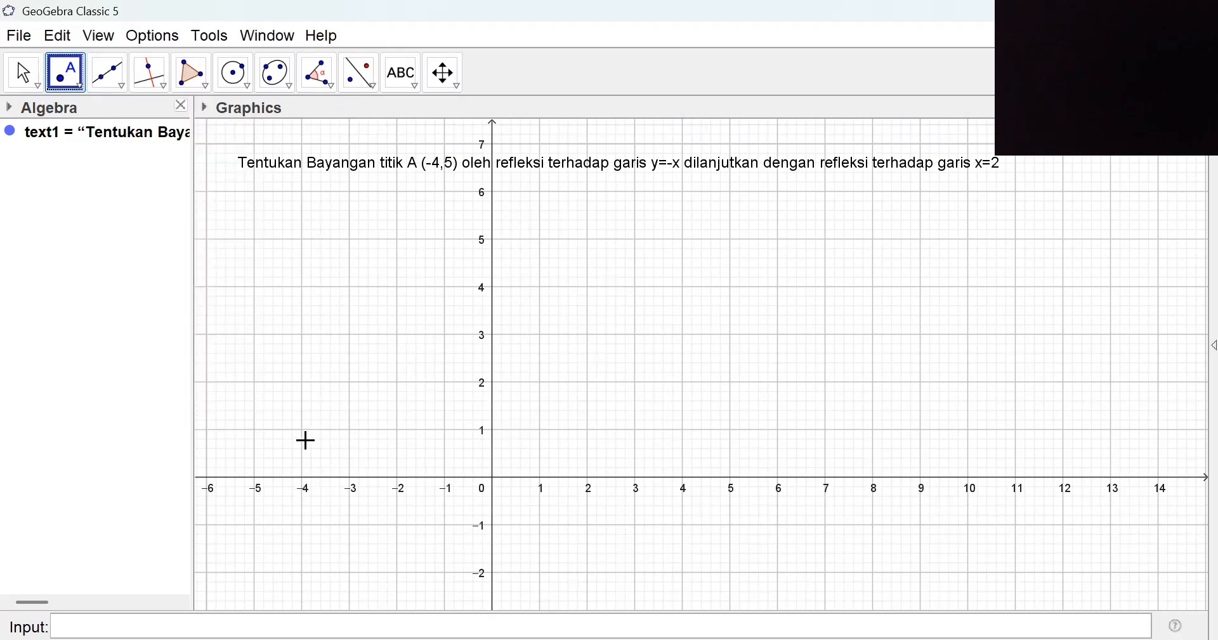
left_click(301, 240)
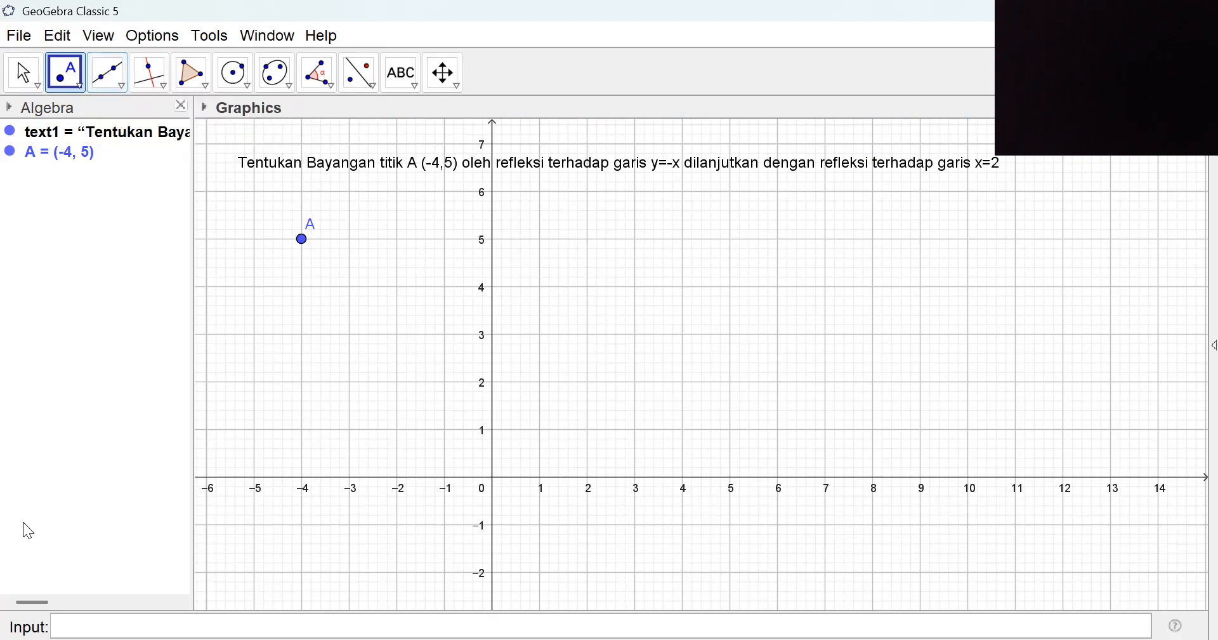
Add the mirror line y=-x by entering its equation.
left_click(121, 88)
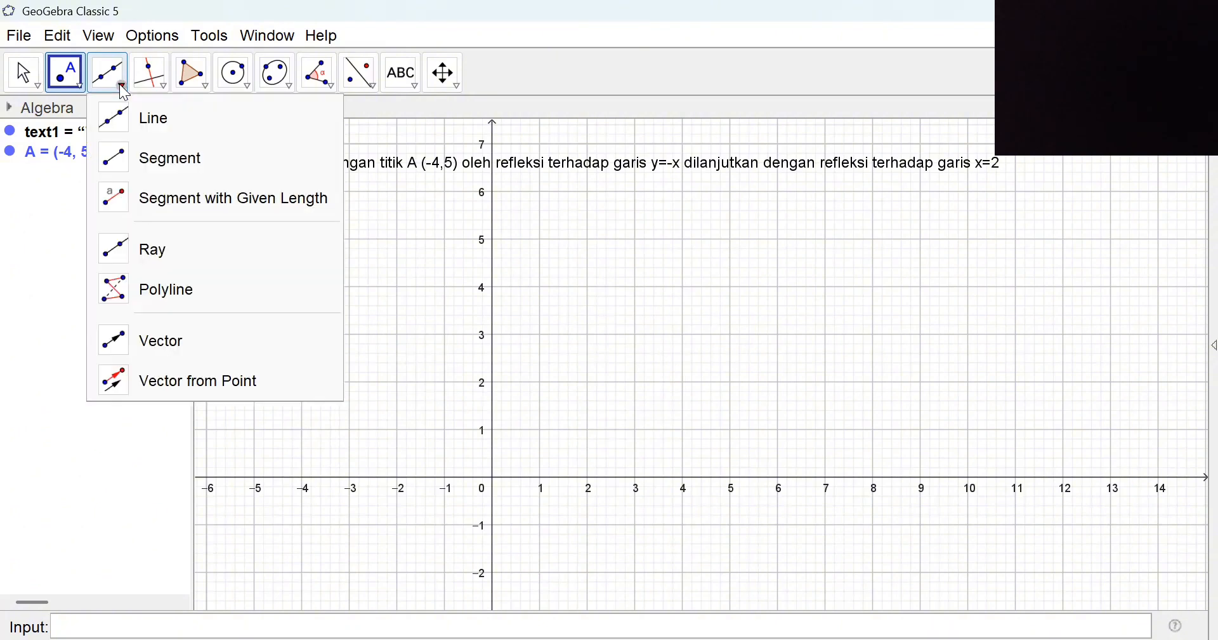
left_click(156, 196)
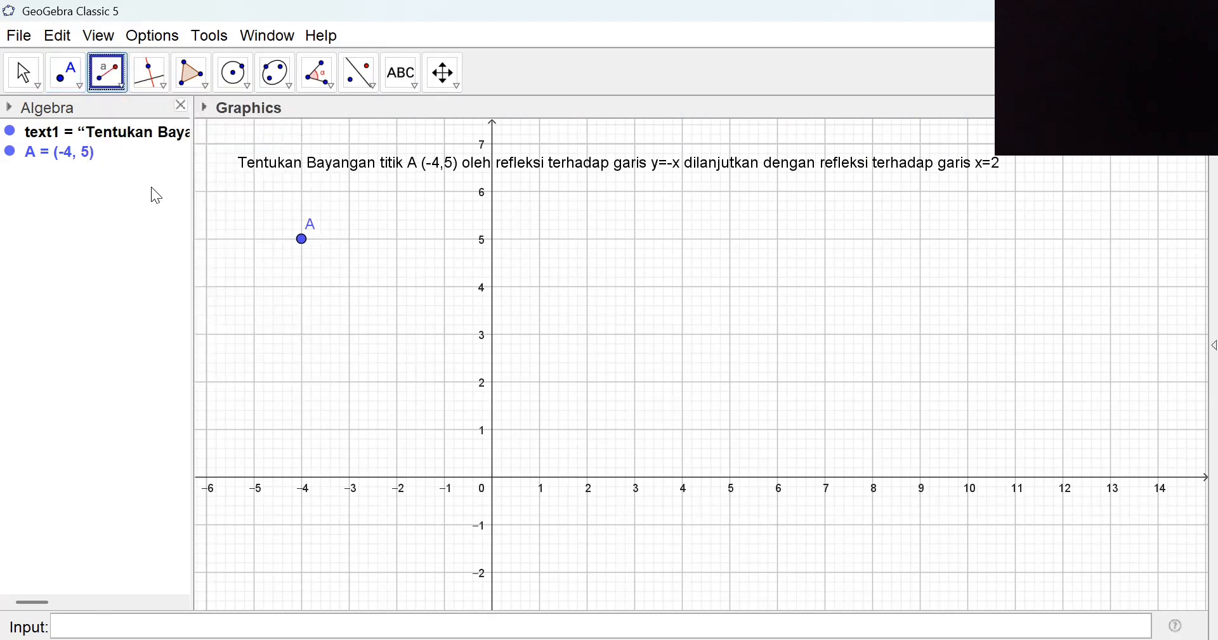
left_click(116, 618)
type("y=")
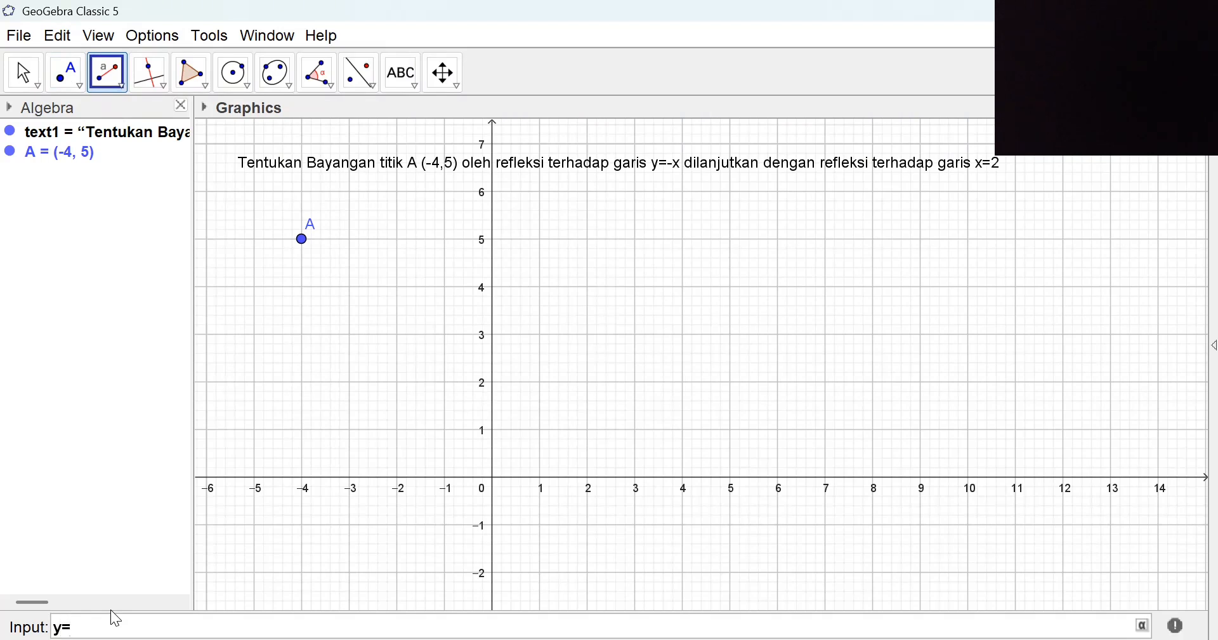
type("-x")
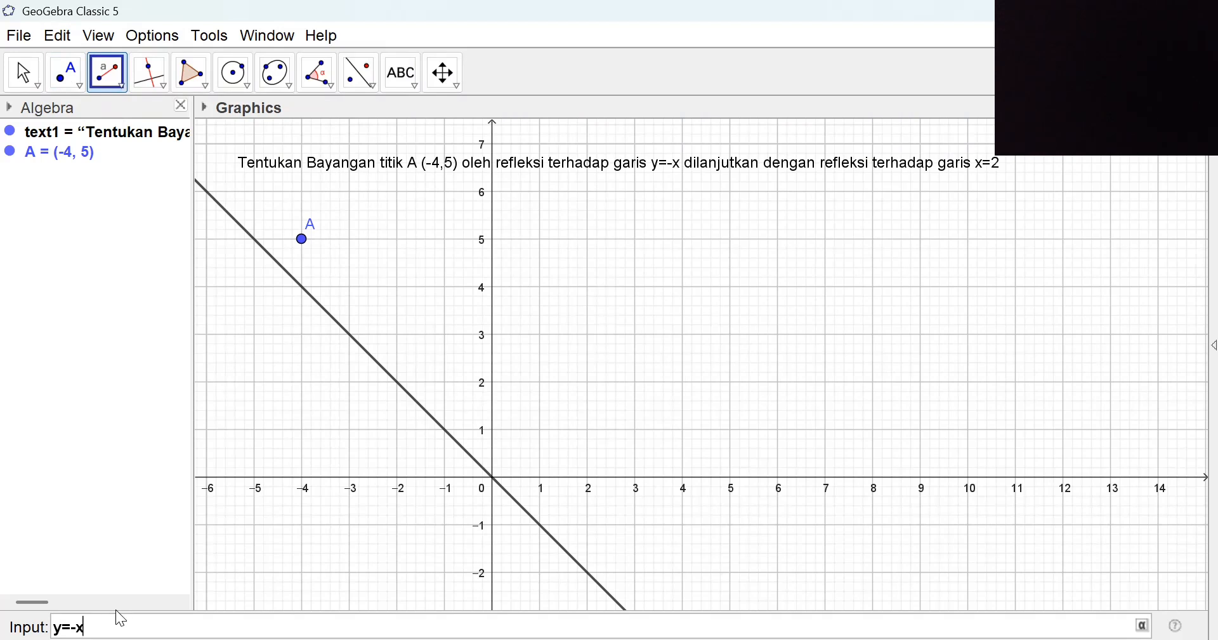
key("Return")
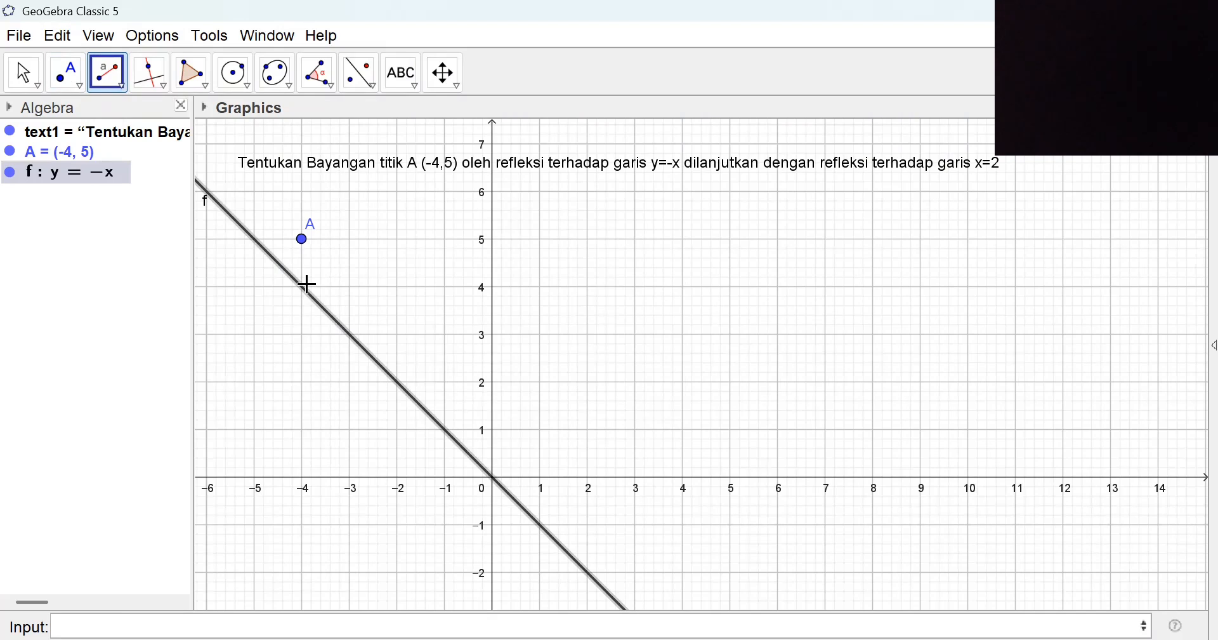
Reflect point A about the line y=-x with the Reflect about Line tool.
left_click(372, 83)
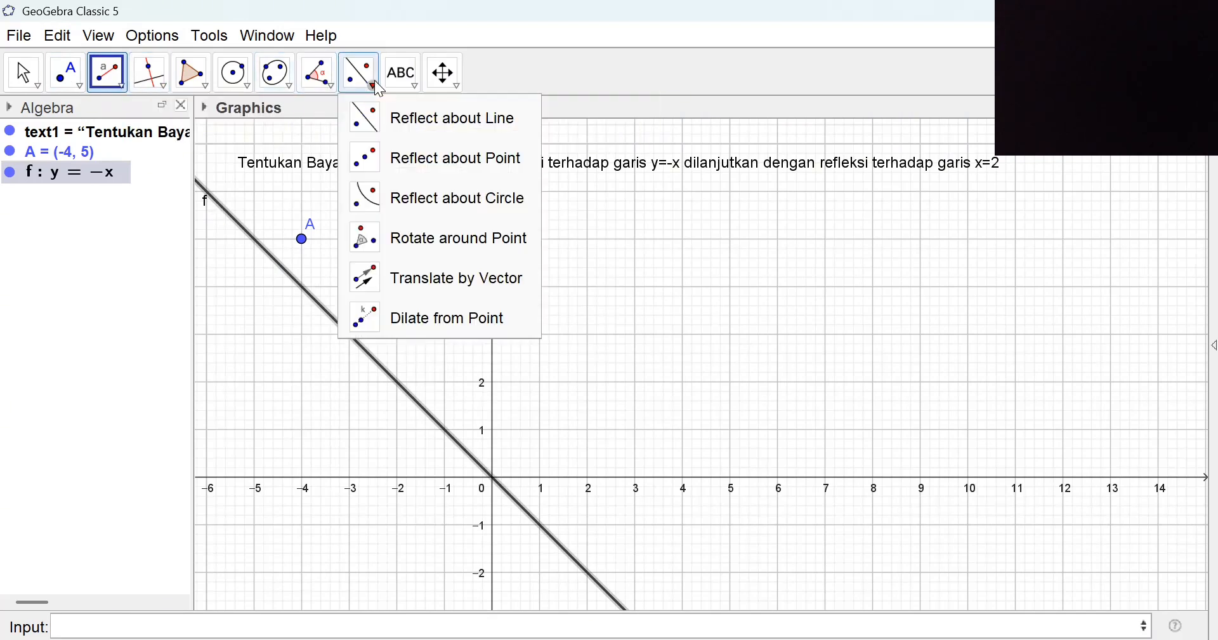
left_click(374, 121)
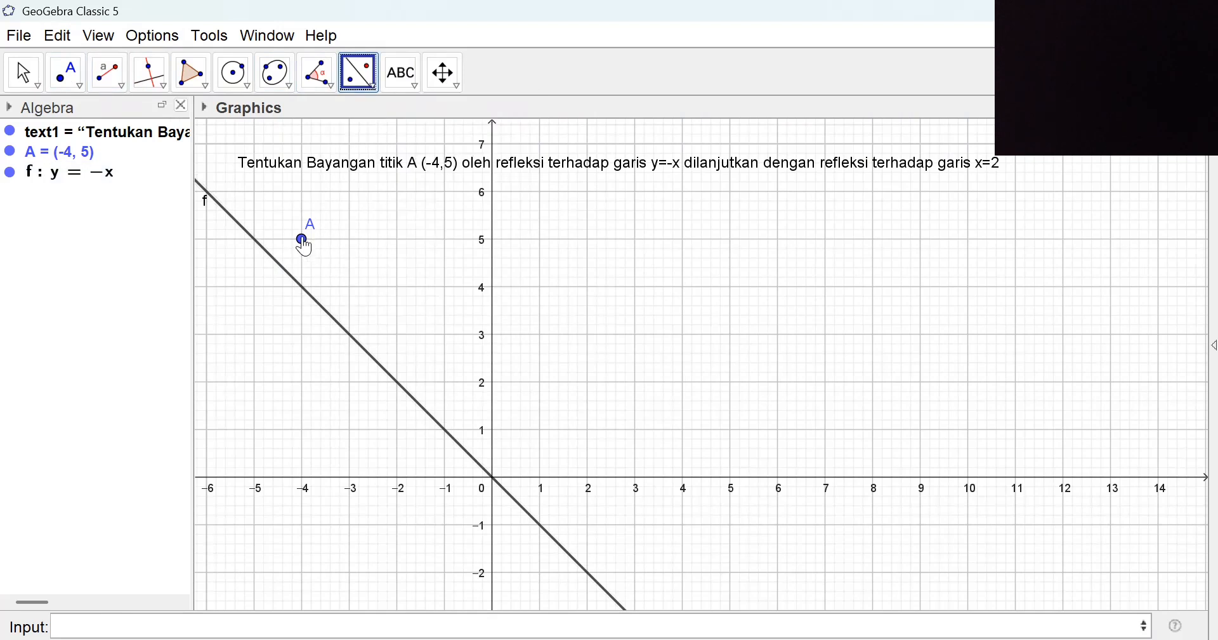
left_click(303, 241)
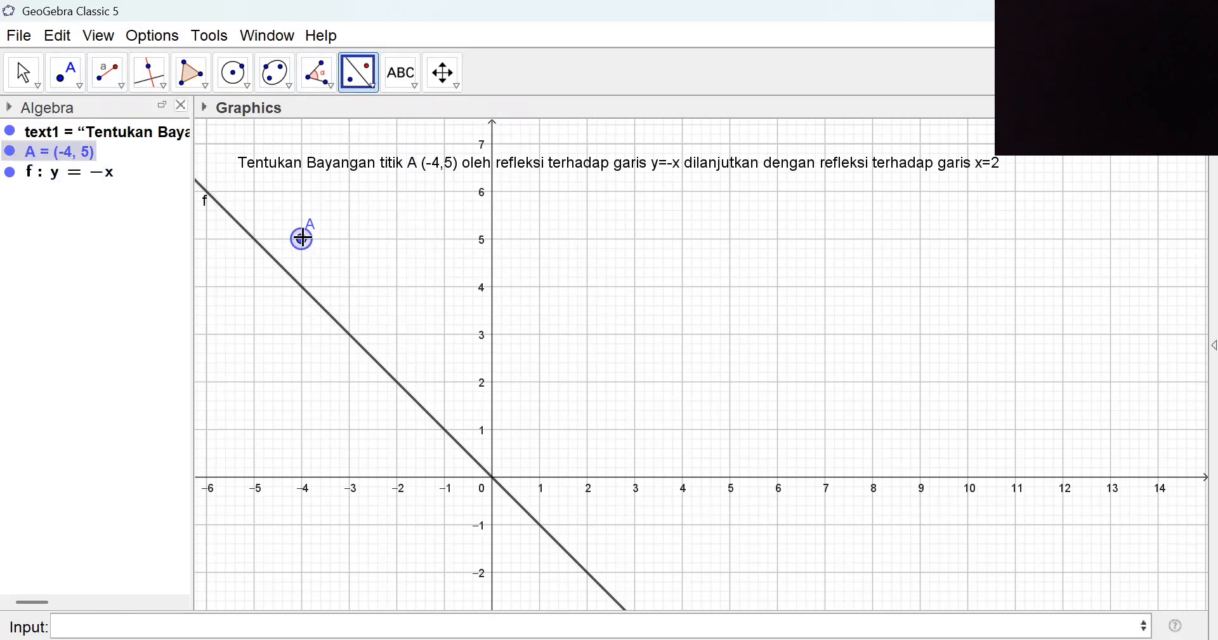
left_click(281, 274)
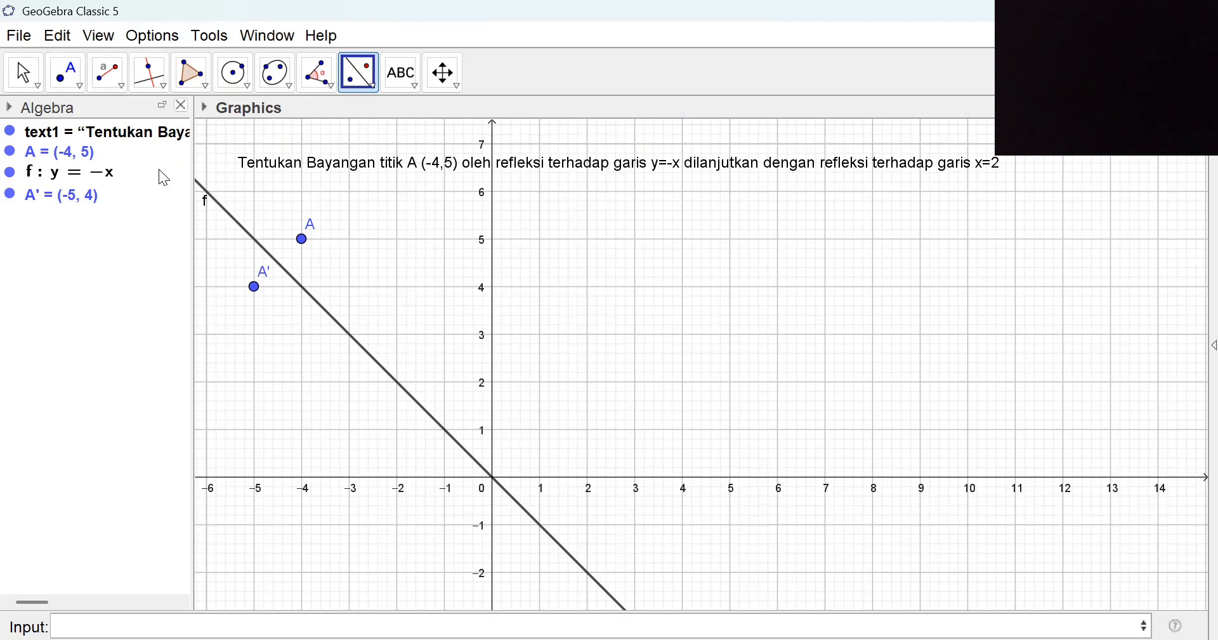
Add the second mirror line x=2 by entering its equation.
left_click(106, 81)
left_click(175, 619)
type("x=2")
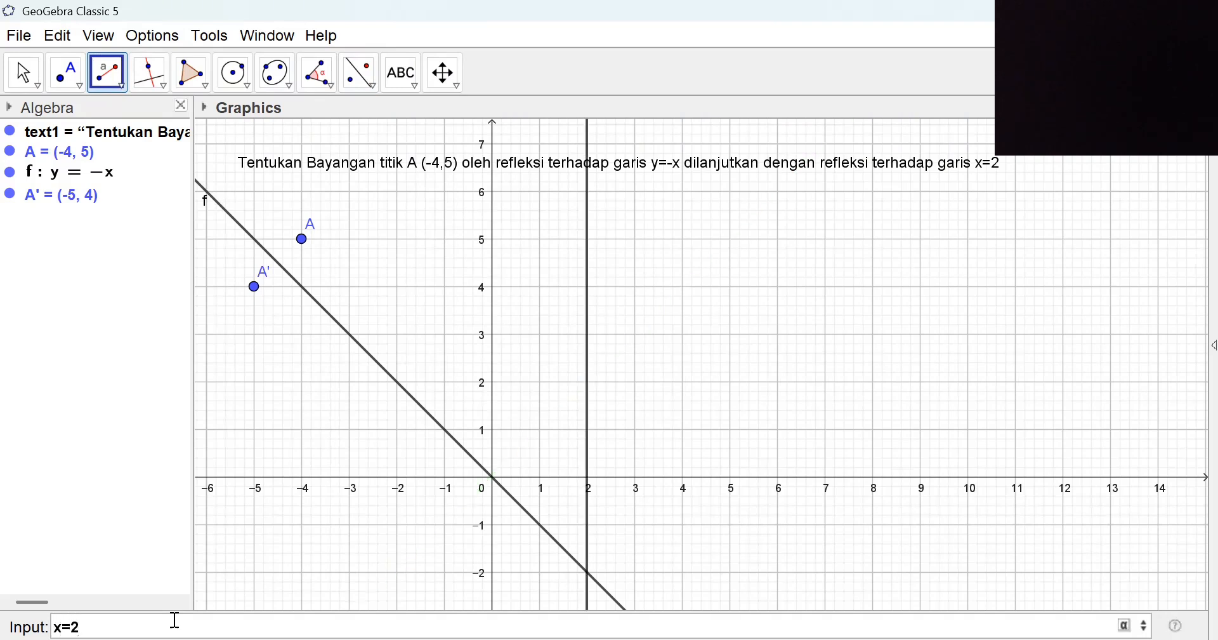
key("Return")
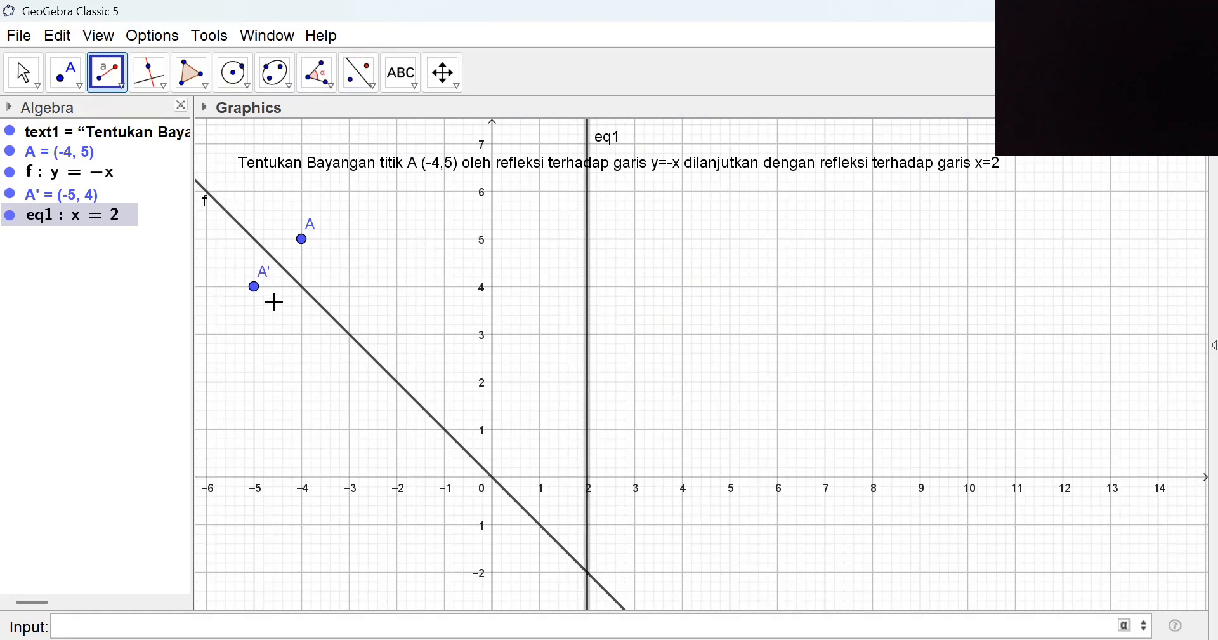
Reflect the image point A' about the vertical line x=2 with the Reflect about Line tool.
left_click(354, 66)
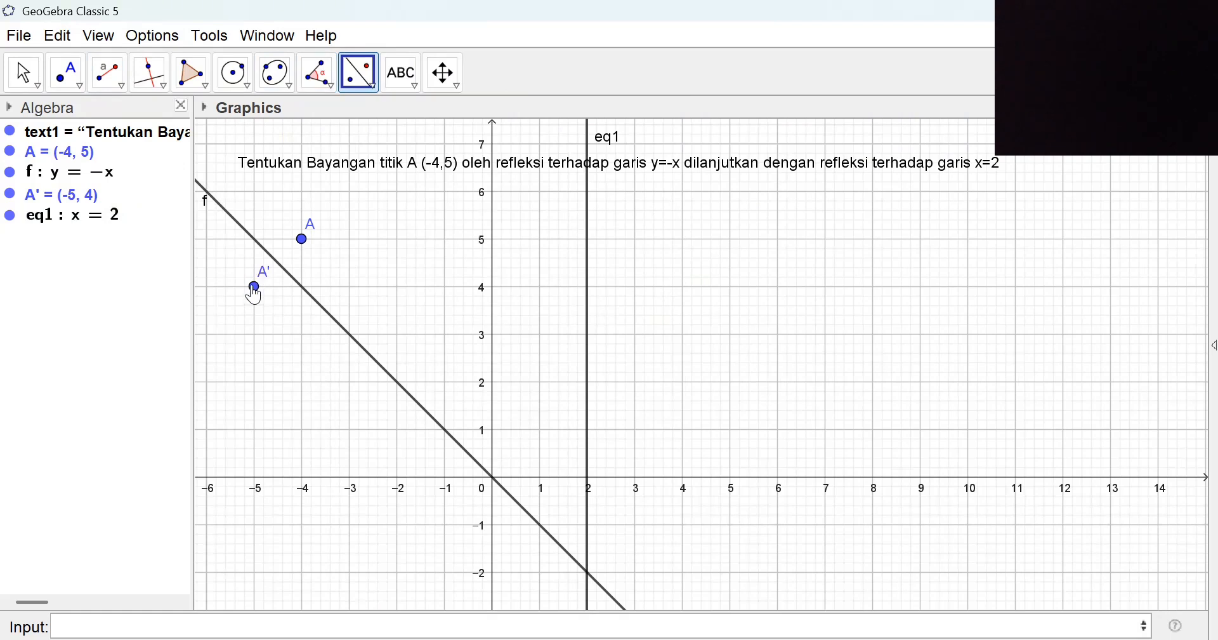
left_click(254, 287)
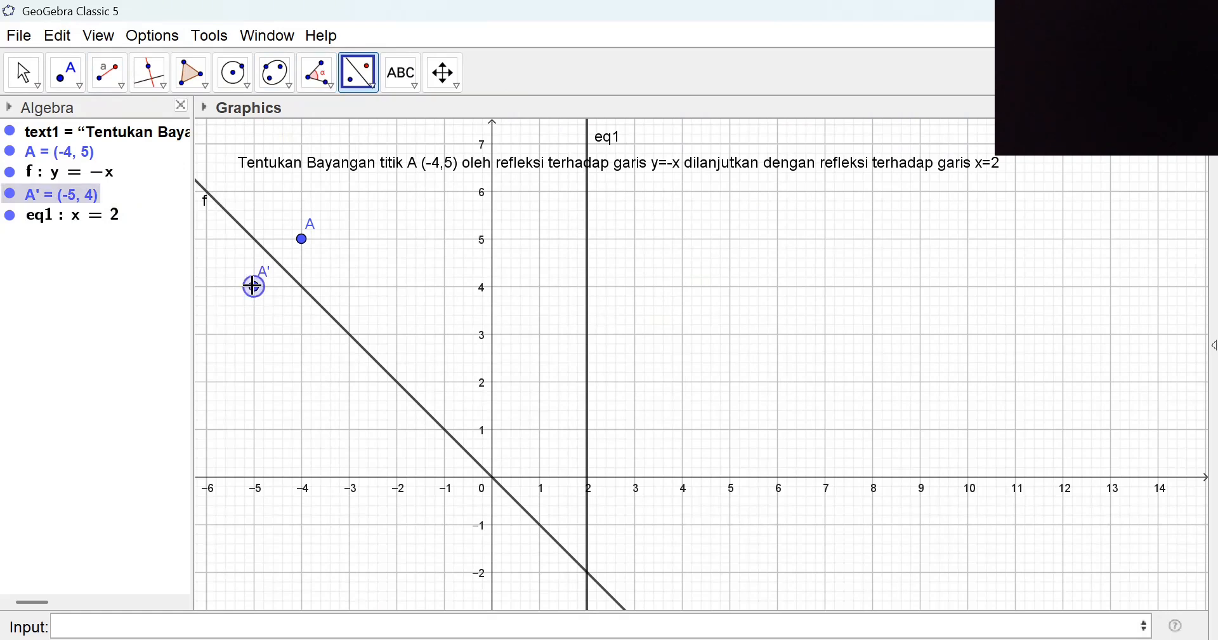
left_click(589, 280)
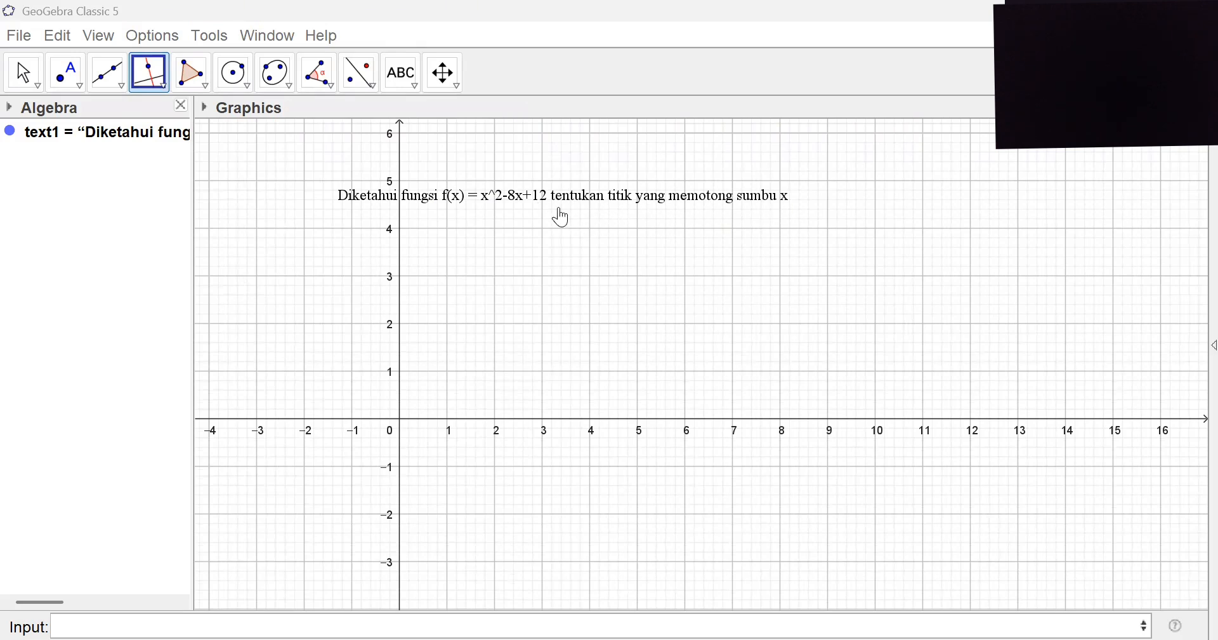
Plot the quadratic function f(x) = x^2-8x+12 by entering its equation.
left_click(102, 87)
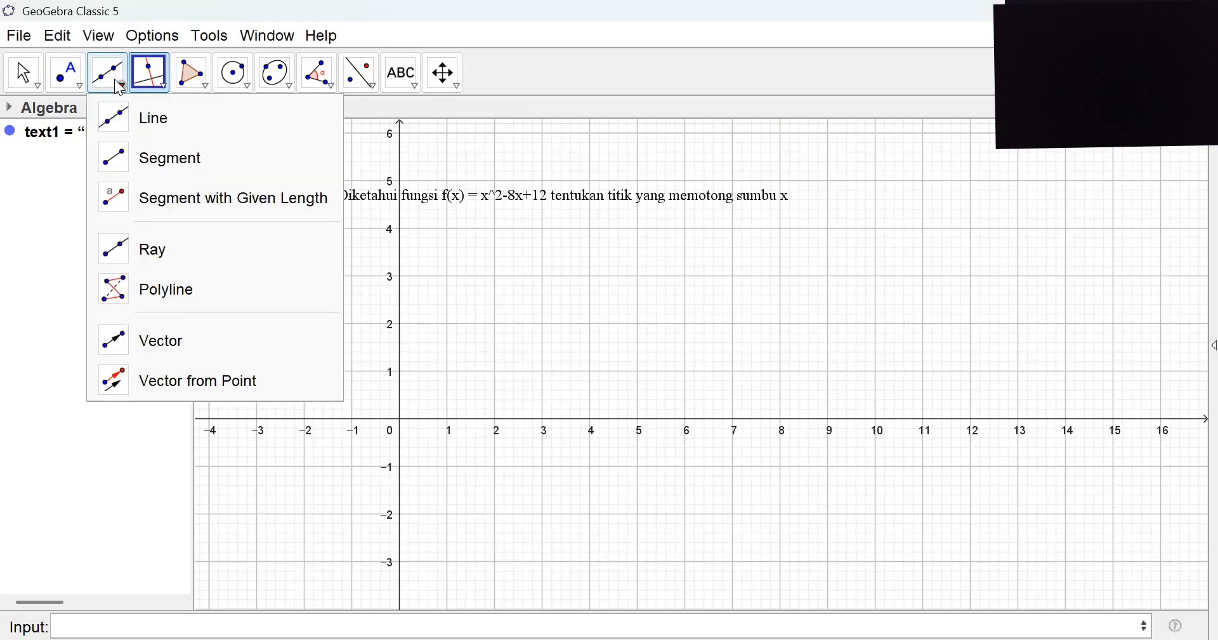
left_click(123, 130)
left_click(105, 619)
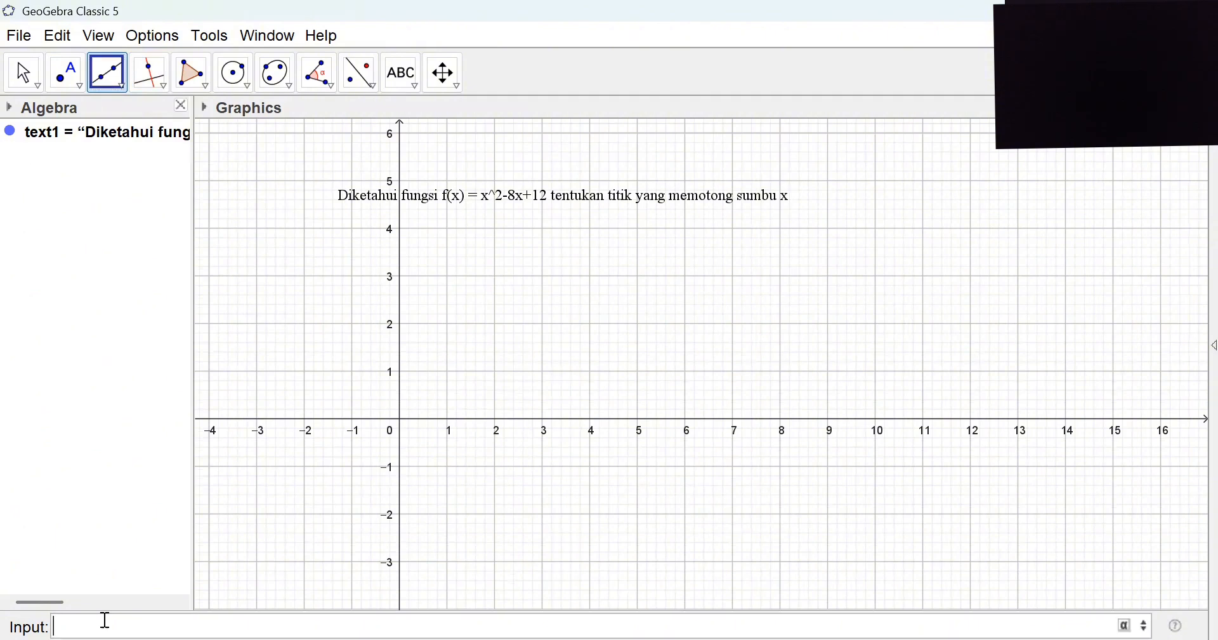
type("f(x) = x")
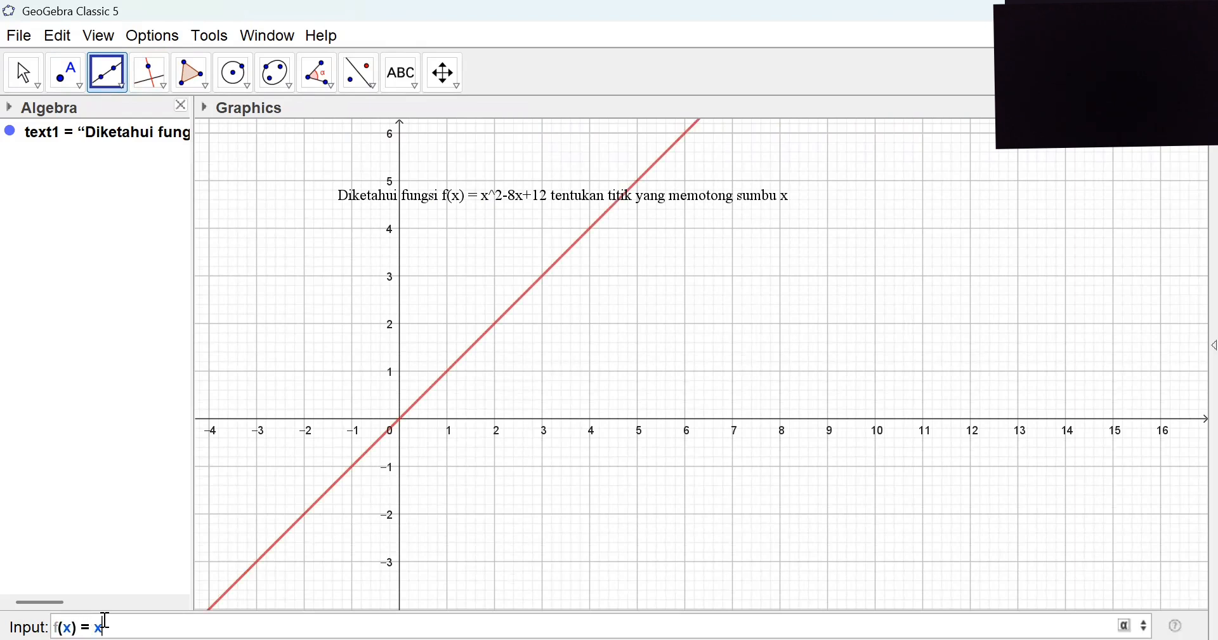
type("^2-8x")
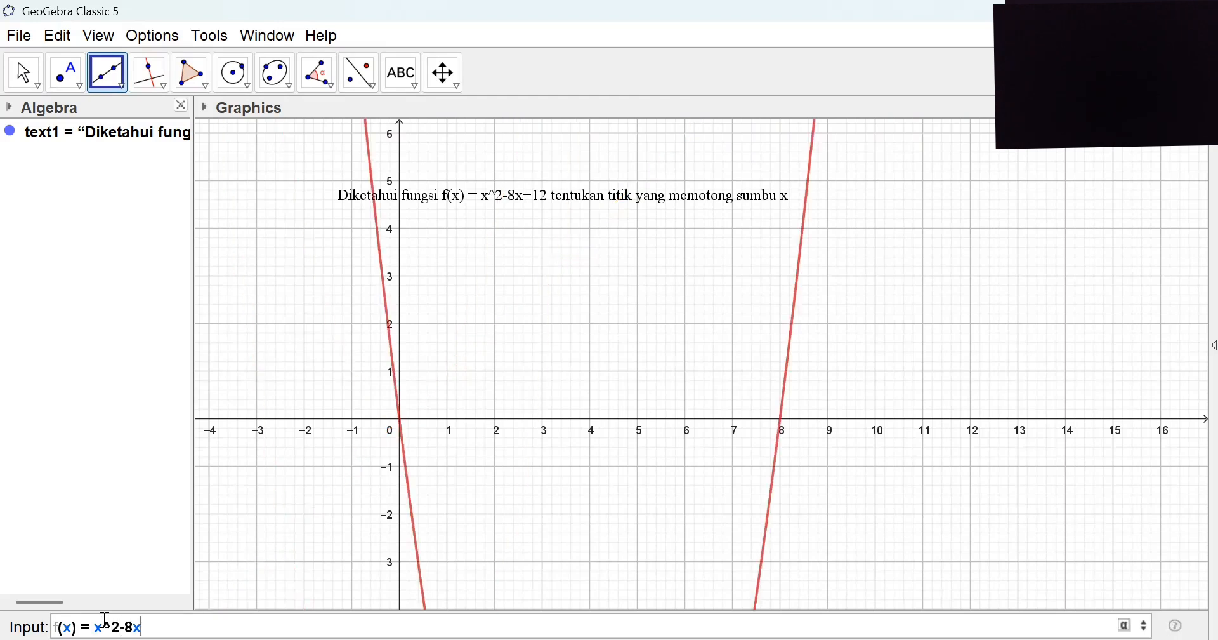
type("+12")
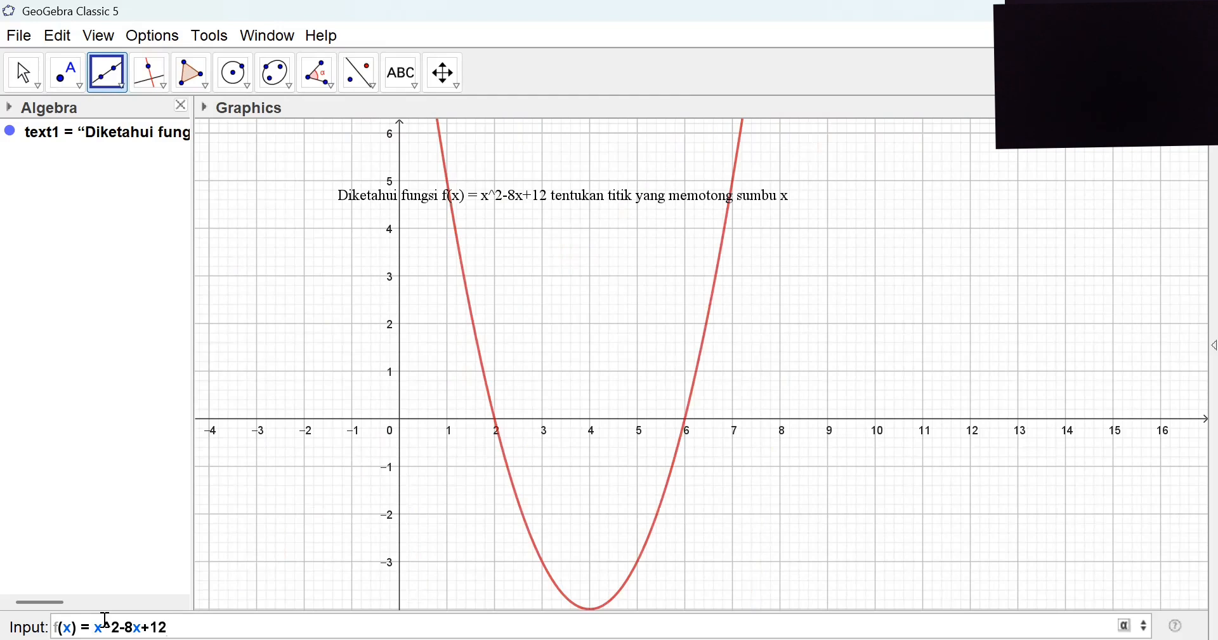
key("Return")
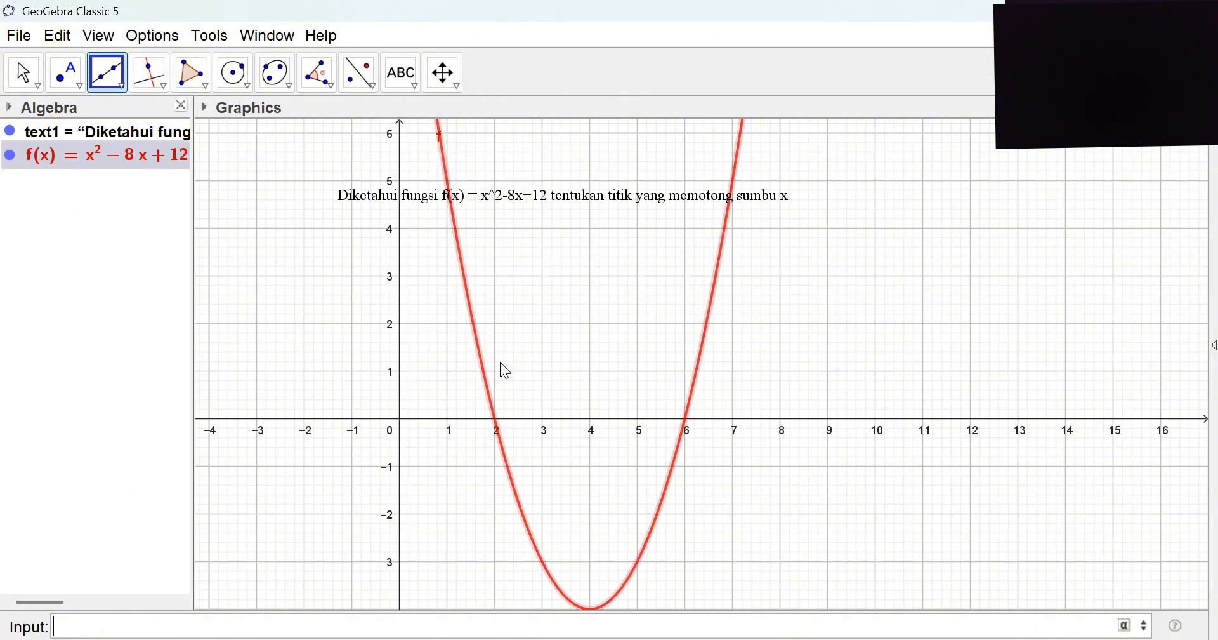
Mark the parabola's two intersections with the x-axis, at (2, 0) and (6, 0), using the Point tool.
left_click(114, 254)
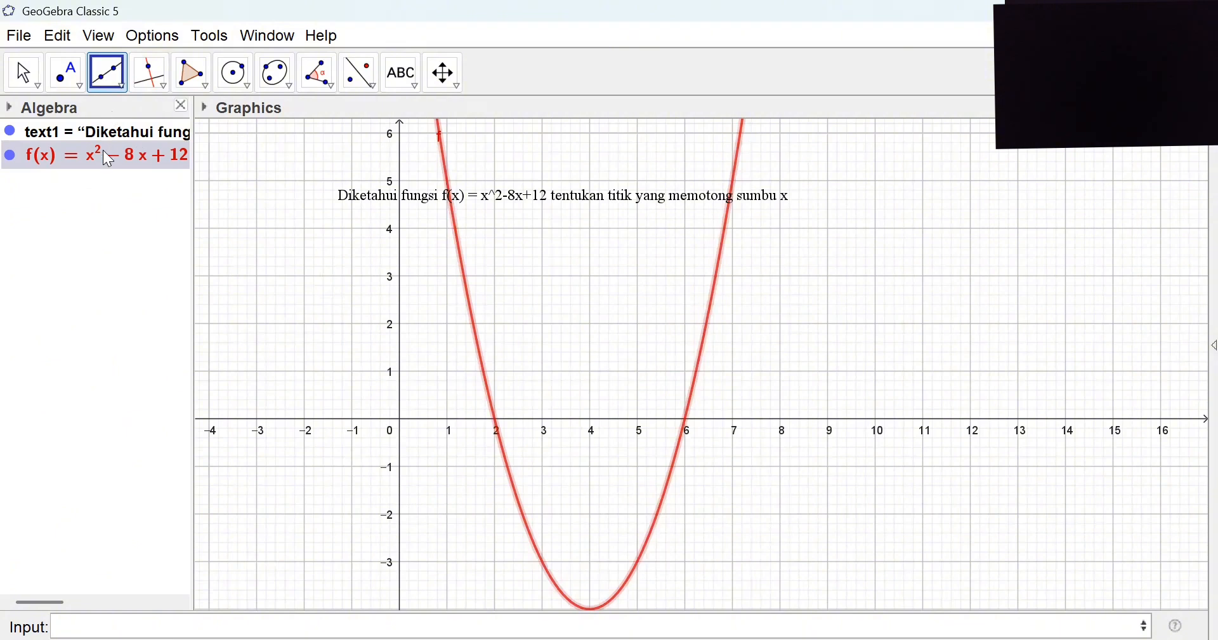
left_click(66, 81)
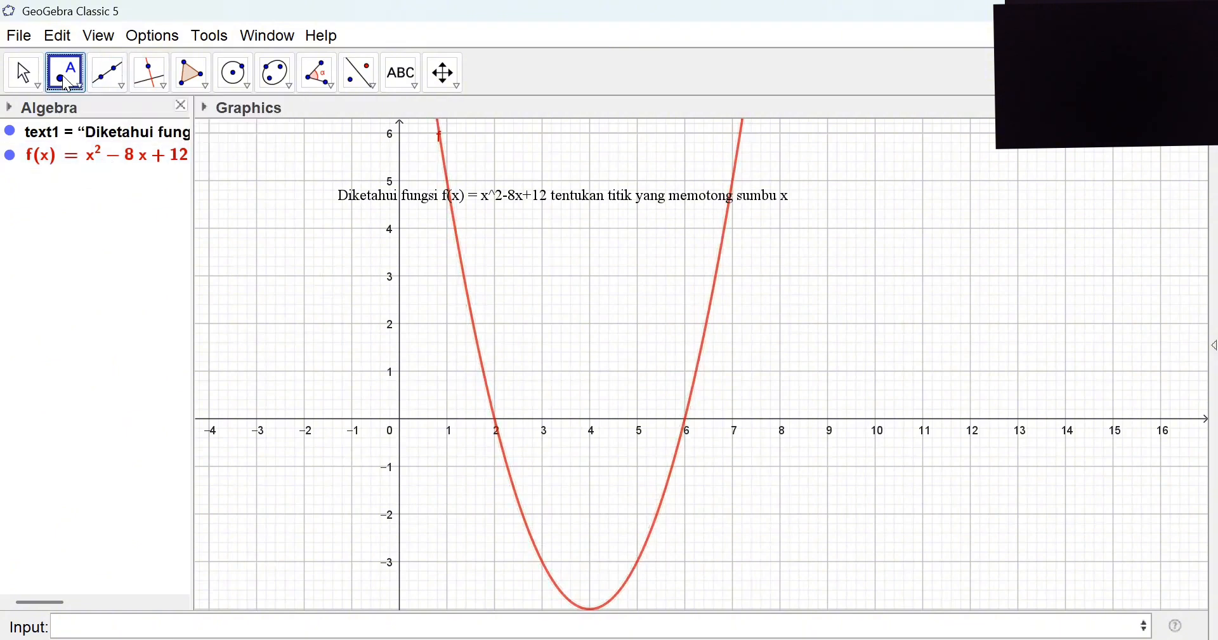
left_click(66, 83)
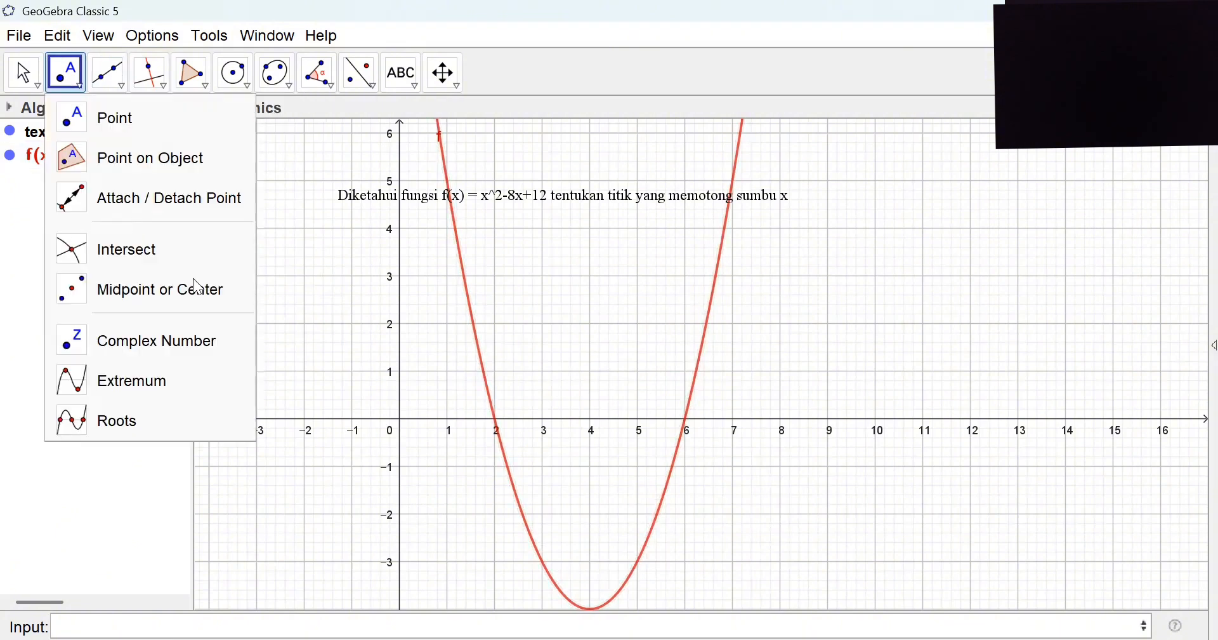
left_click(496, 423)
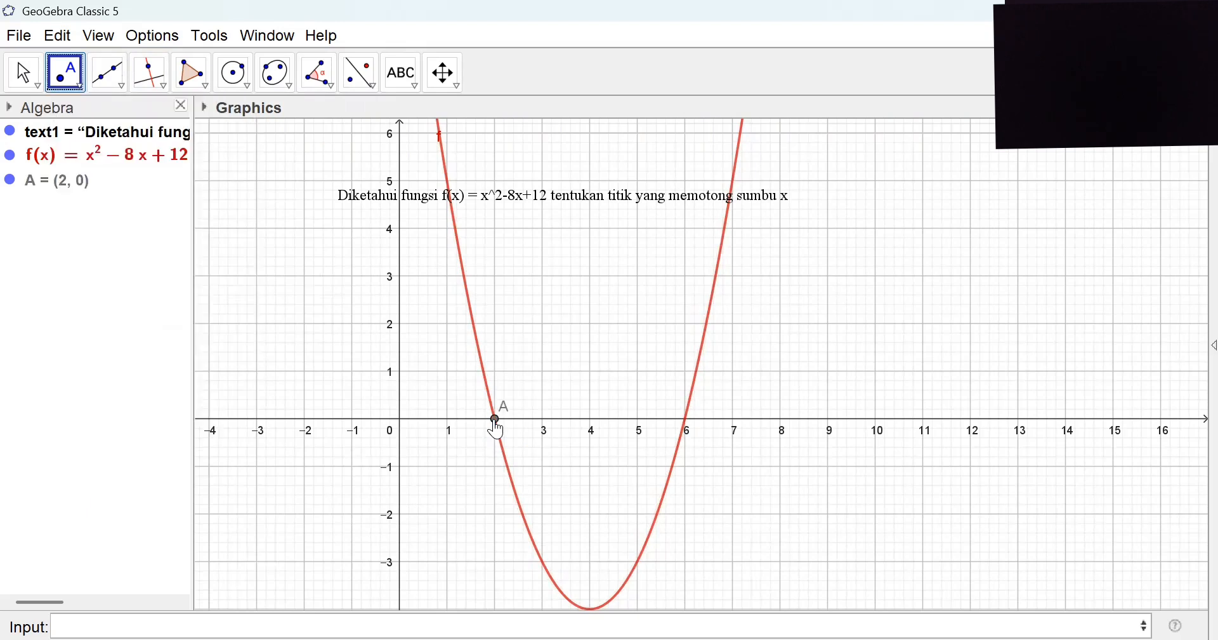
left_click(687, 420)
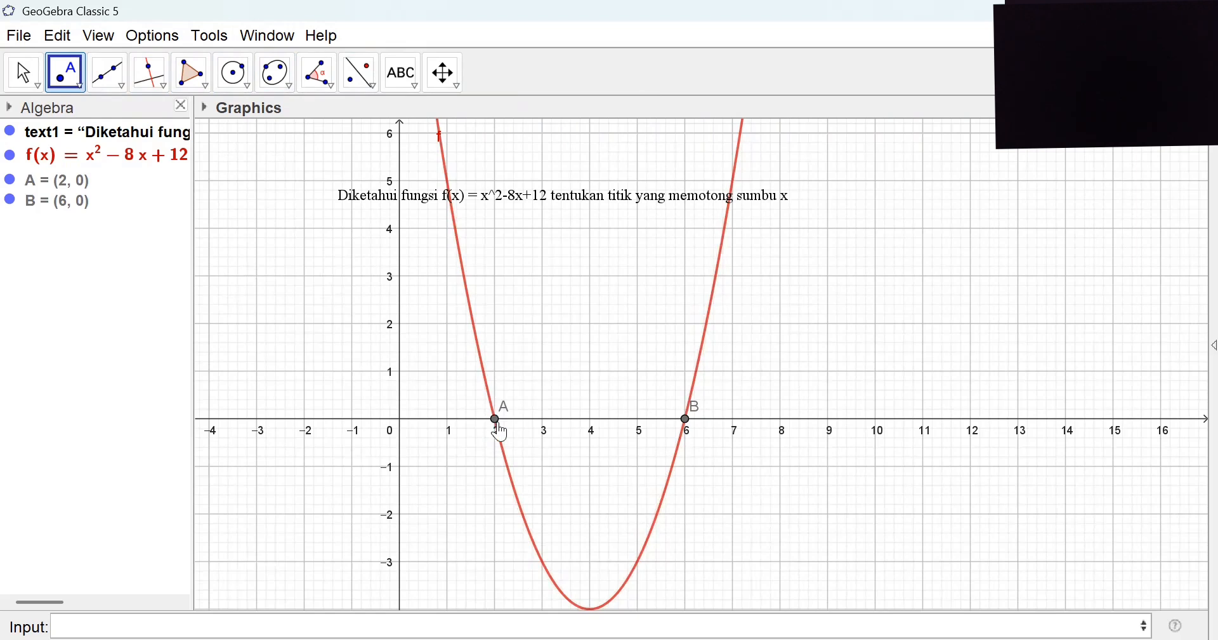
Close the definition of point A at (2, 0) without changing it and delete that point.
double_click(495, 417)
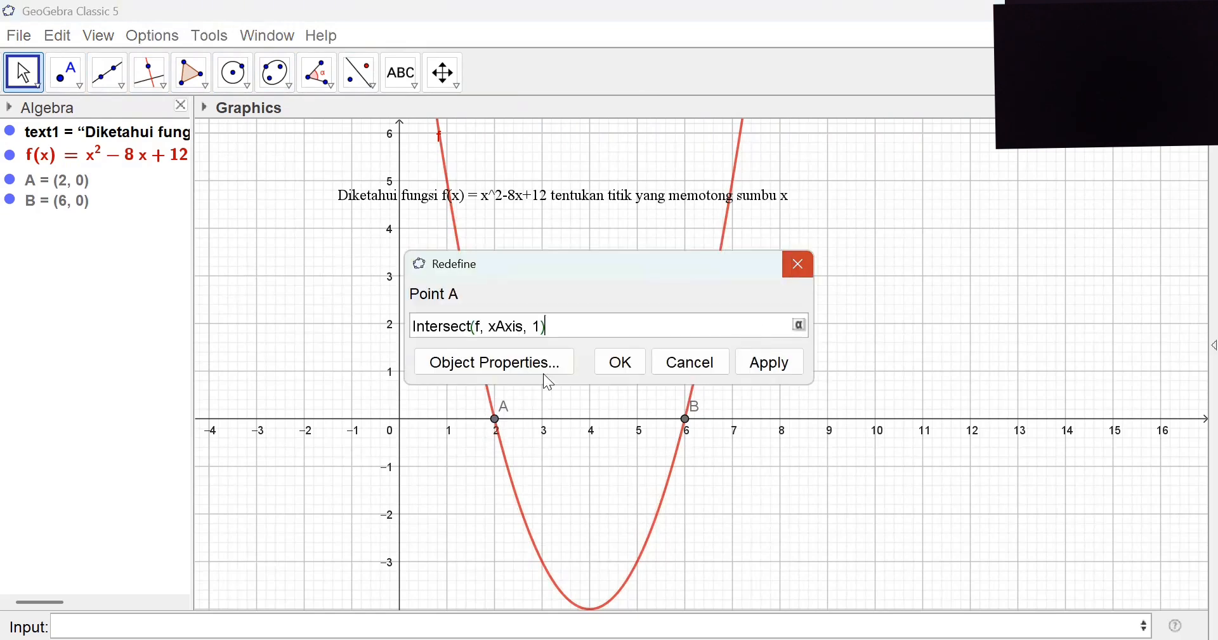
key("Return")
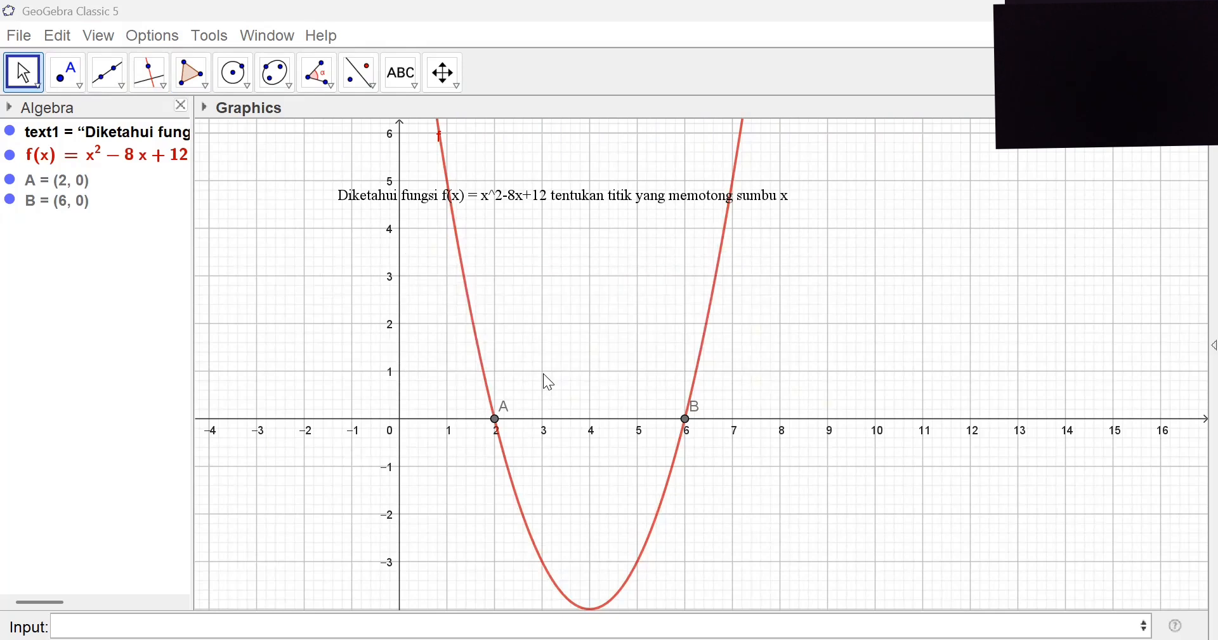
left_click(495, 418)
key("Delete")
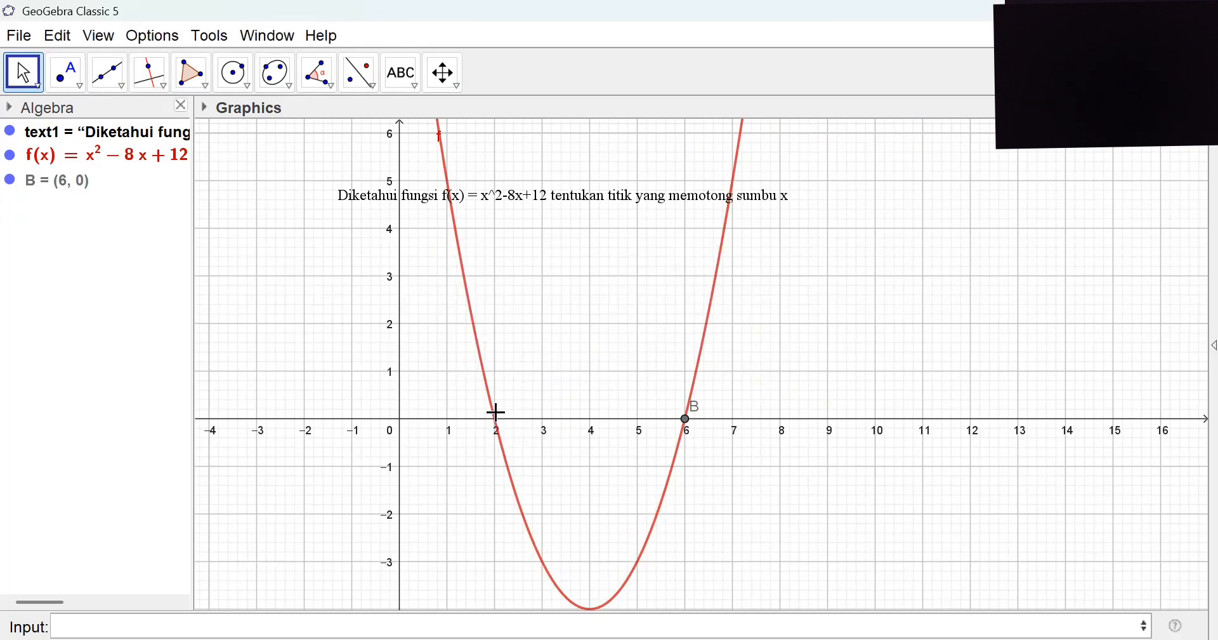
Delete the remaining point B at (6, 0) on the x-axis.
left_click(686, 420)
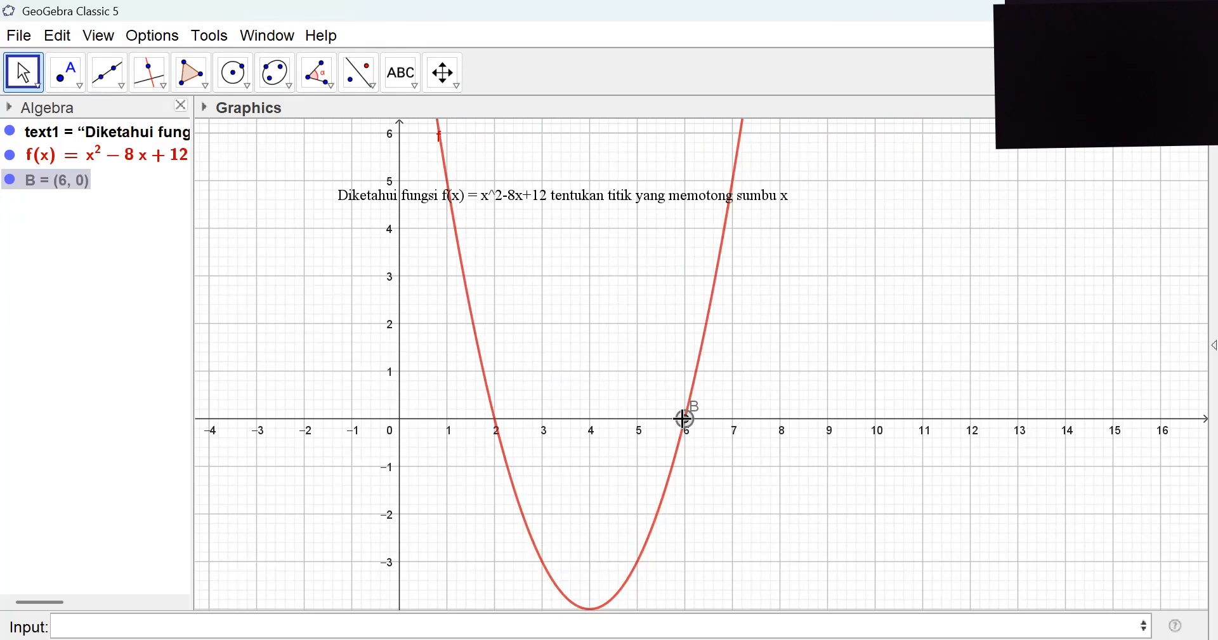
key("Delete")
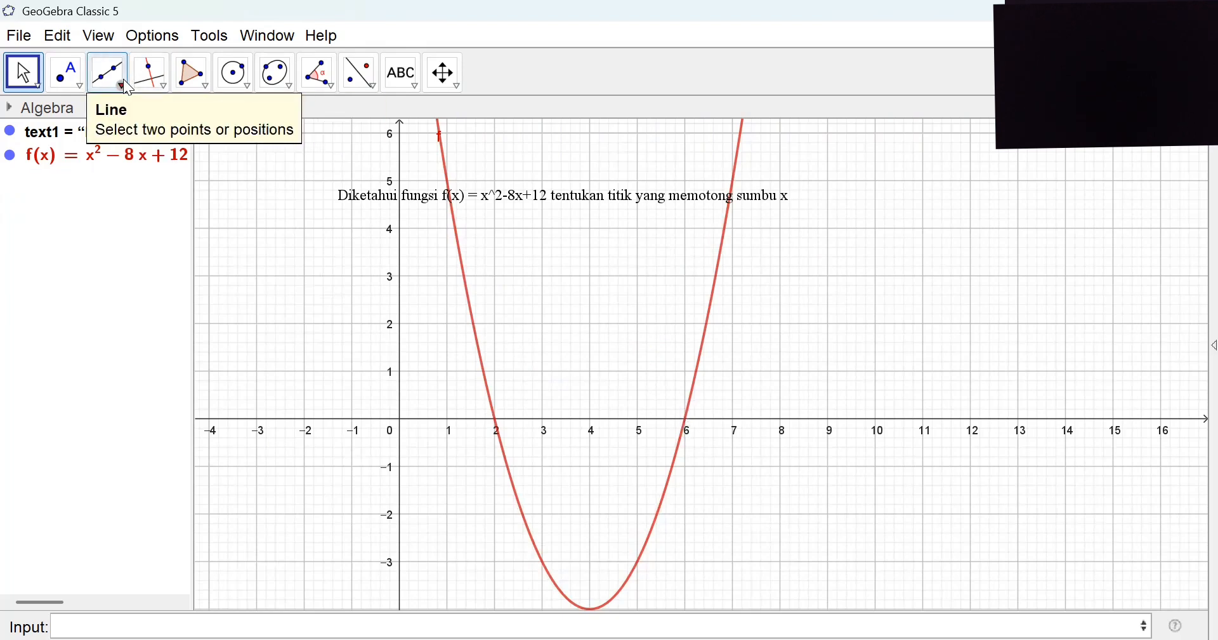
Create both intersection points of the parabola f(x) = x^2-8x+12 and the x-axis with the Intersect tool.
left_click(124, 81)
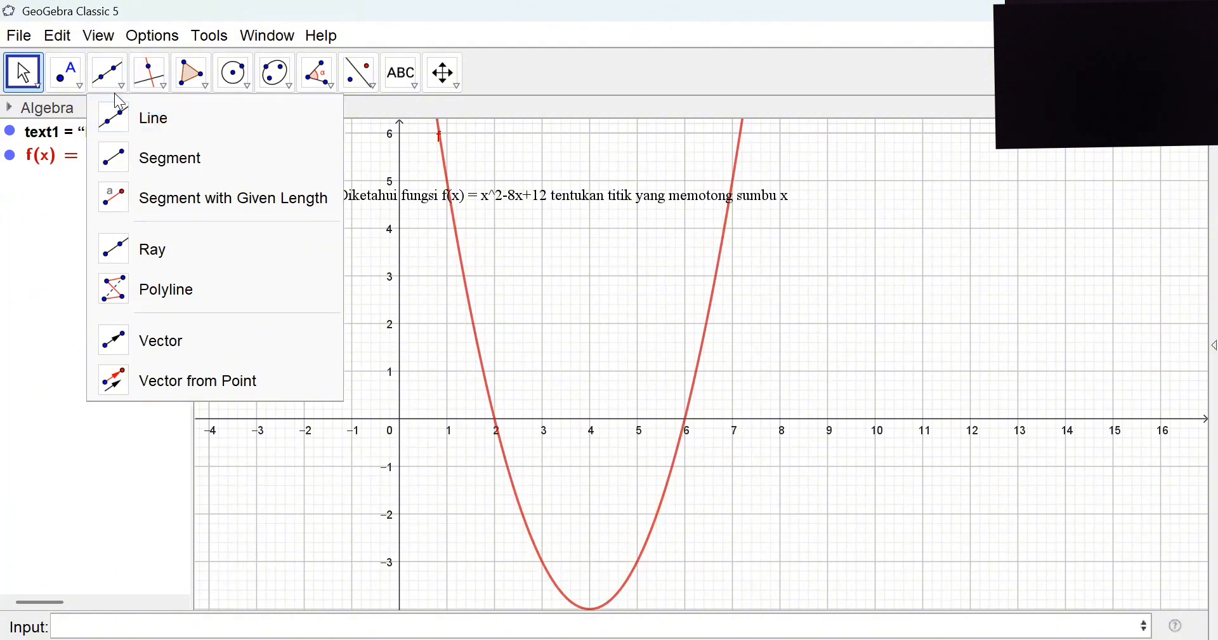
left_click(165, 88)
left_click(81, 82)
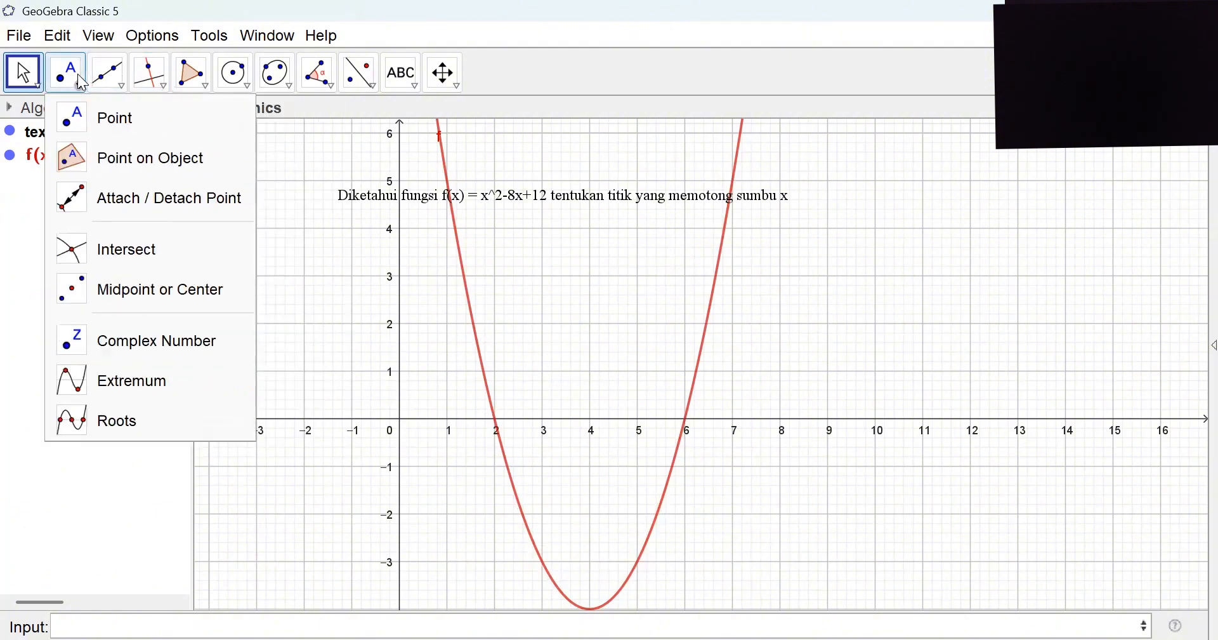
left_click(108, 250)
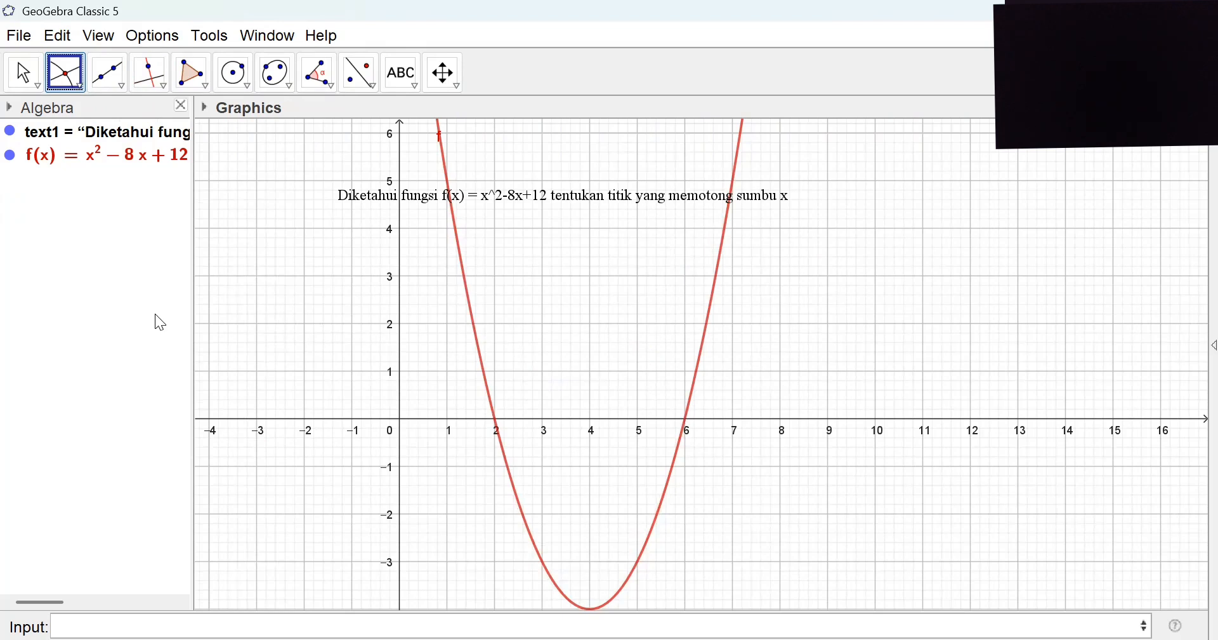
left_click(486, 379)
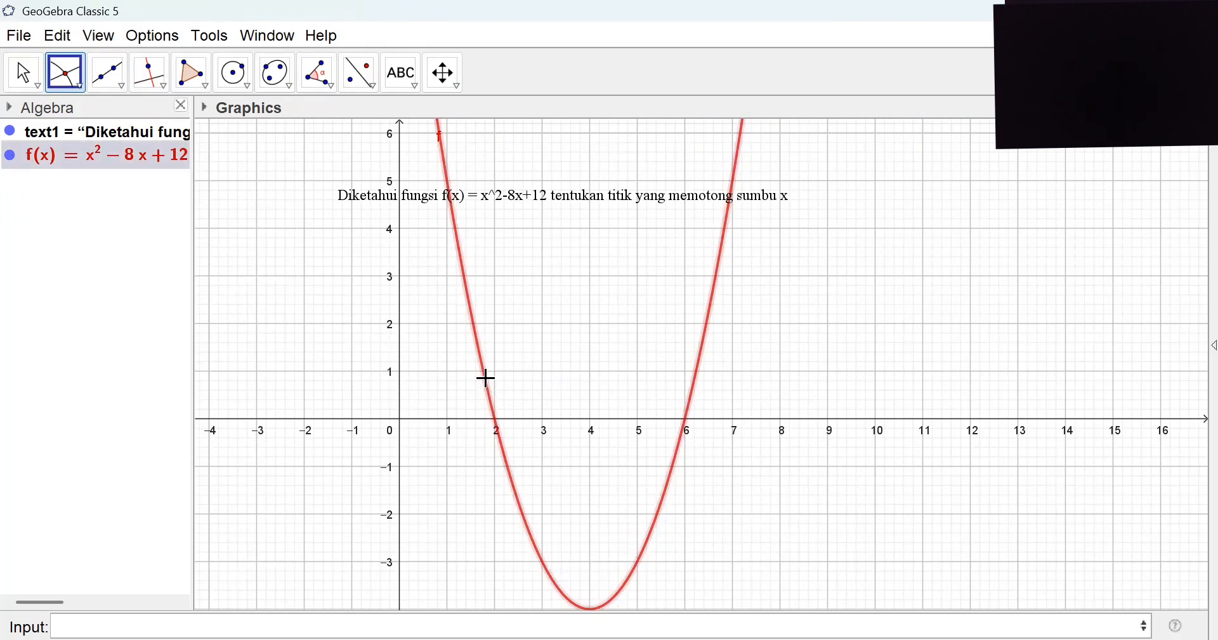
left_click(476, 420)
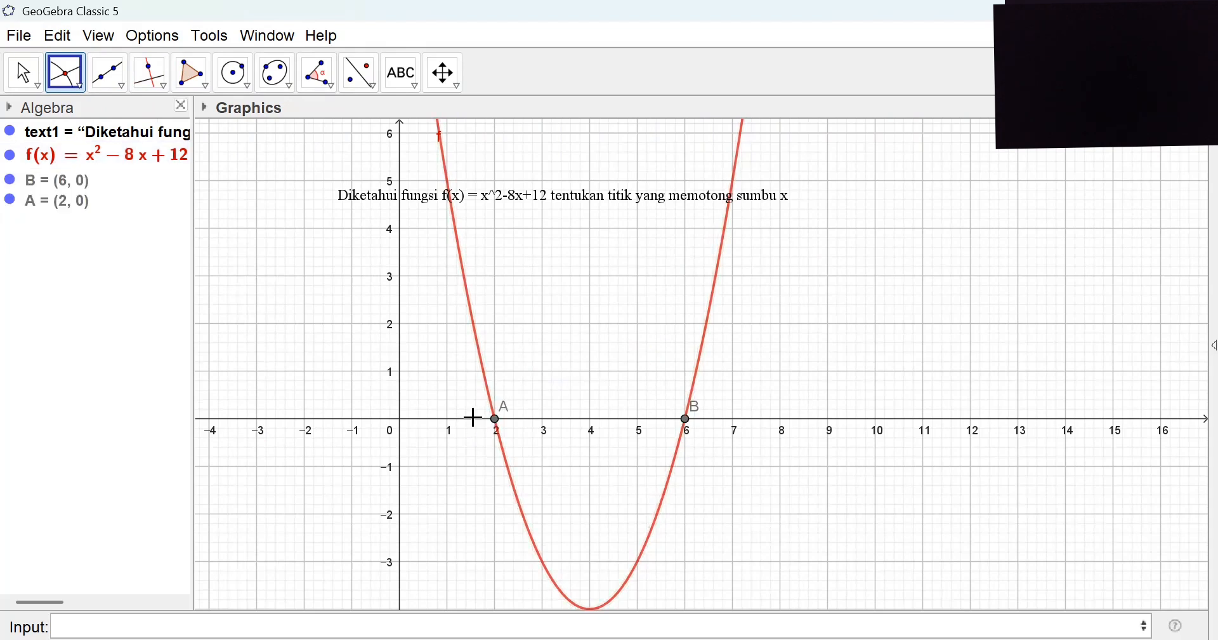